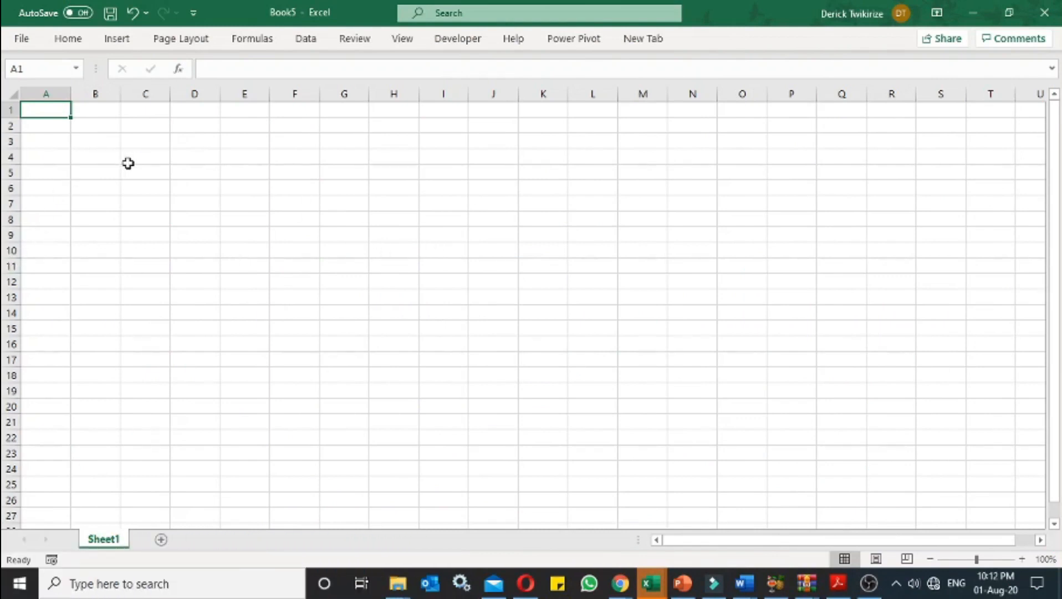
Enter the labels TODAY in cell C5 and NOW in cell C6
{"action": "left_click", "coordinate": [73, 46]}
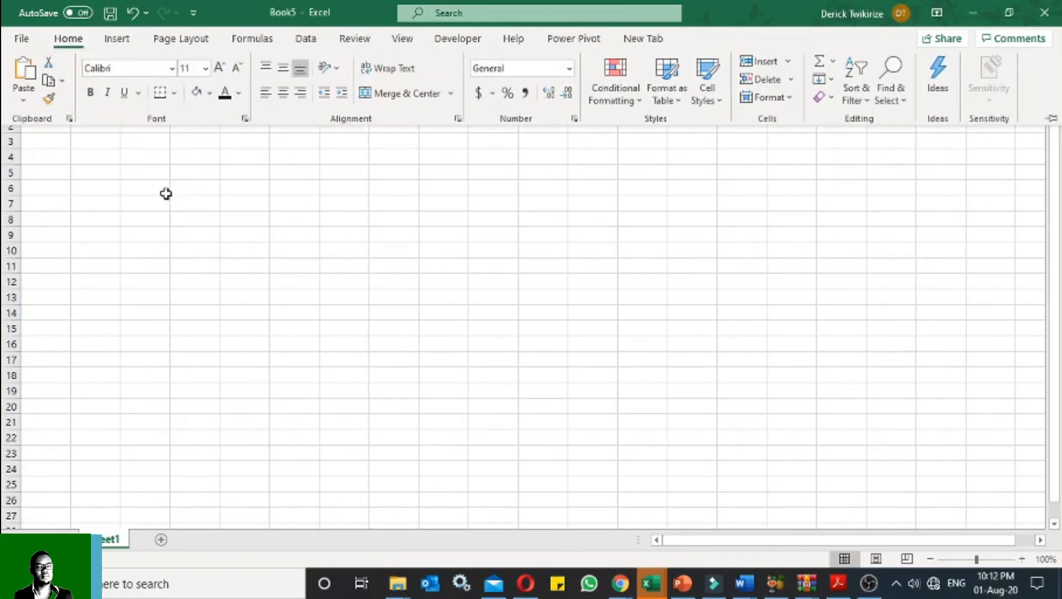
{"action": "left_click", "coordinate": [150, 174]}
{"action": "left_click", "coordinate": [149, 174]}
{"action": "type", "text": "TOD"}
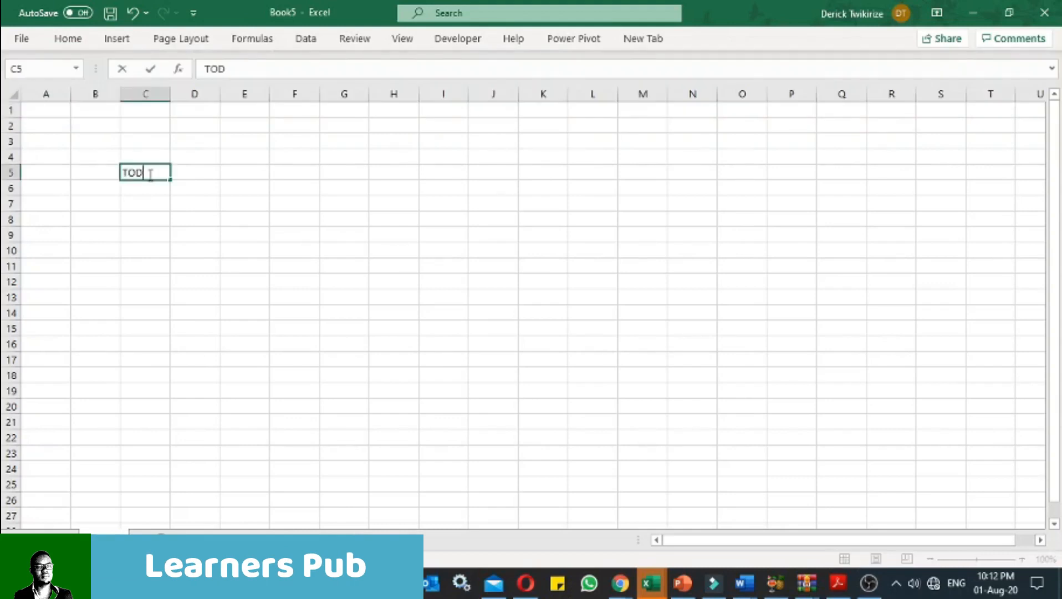
{"action": "type", "text": "AY"}
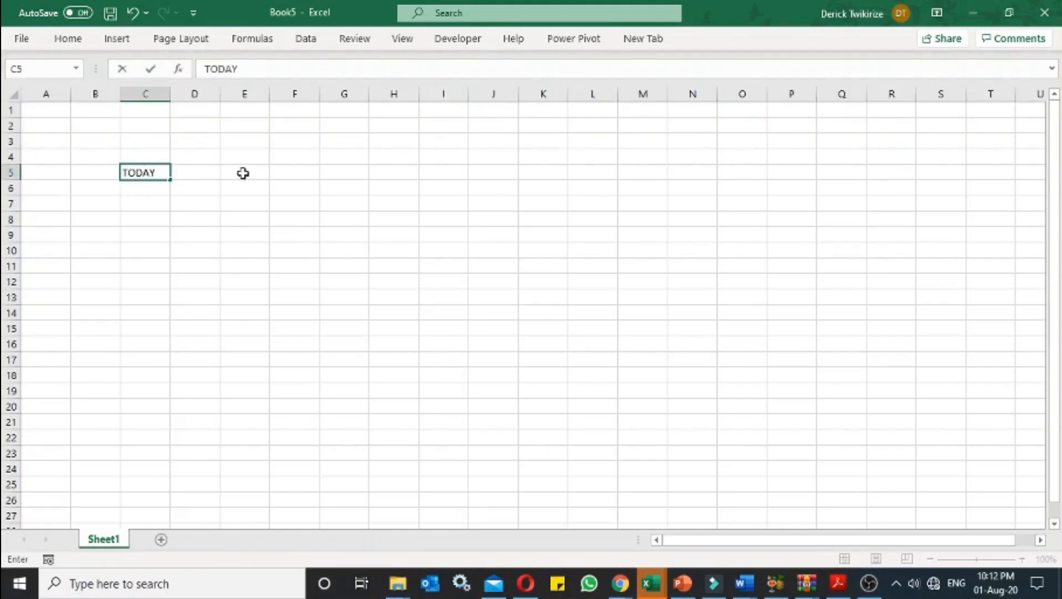
{"action": "left_click", "coordinate": [157, 190]}
{"action": "type", "text": "NIO"}
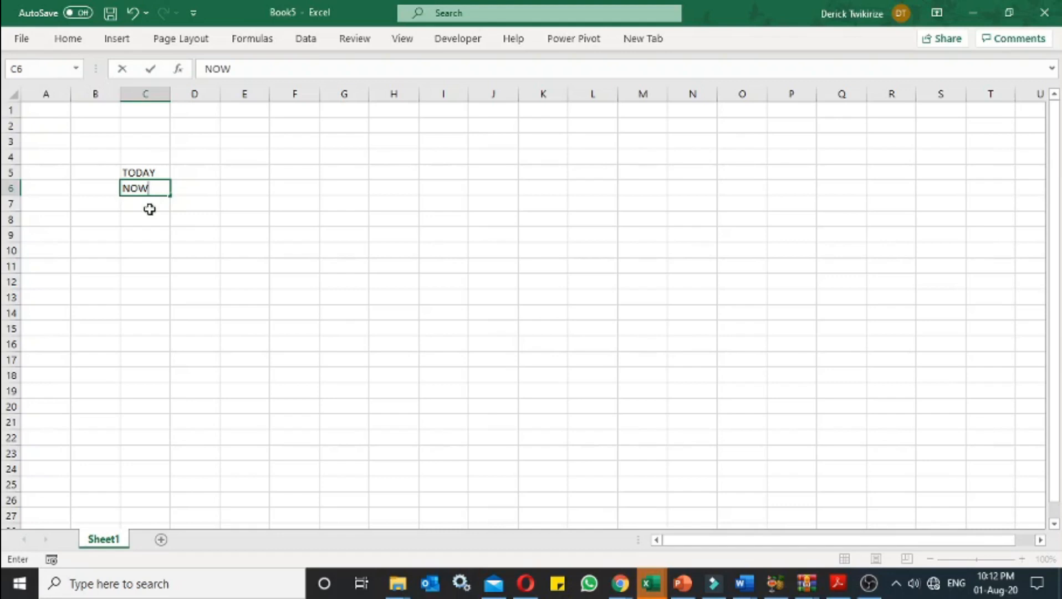
{"action": "left_click", "coordinate": [153, 205]}
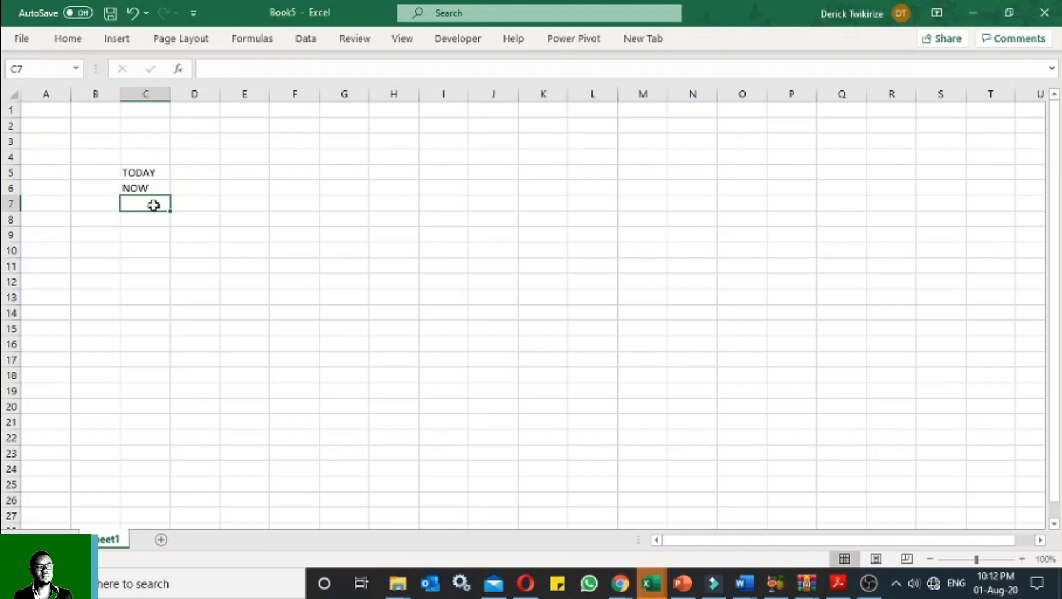
Insert the formula =TODAY() in cell E4 and widen column E slightly
{"action": "left_click", "coordinate": [1023, 559]}
{"action": "left_click", "coordinate": [1023, 560]}
{"action": "left_click", "coordinate": [1023, 560]}
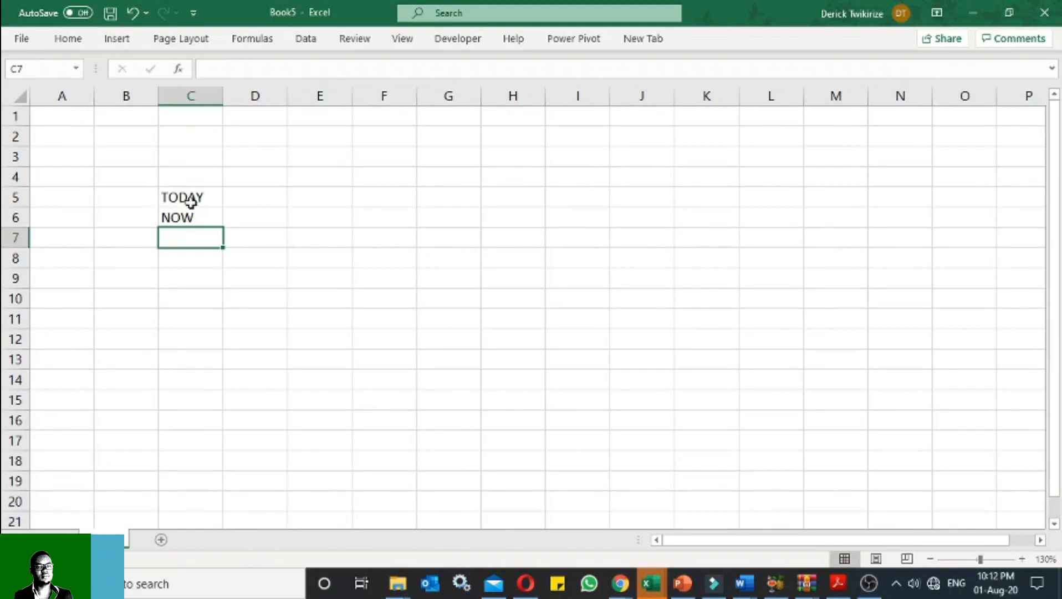
{"action": "left_click", "coordinate": [193, 201]}
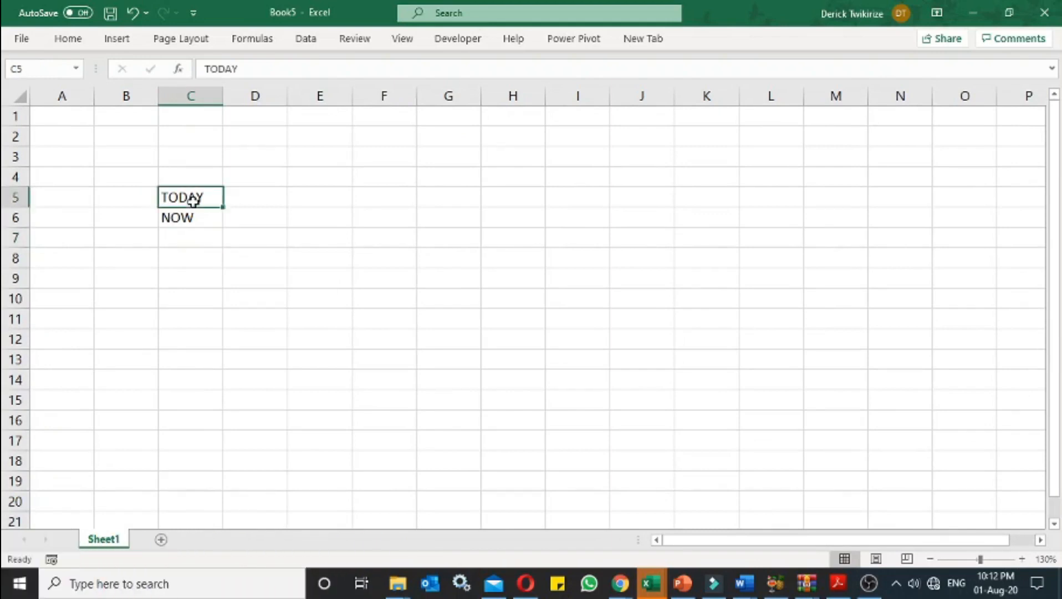
{"action": "left_click", "coordinate": [260, 160]}
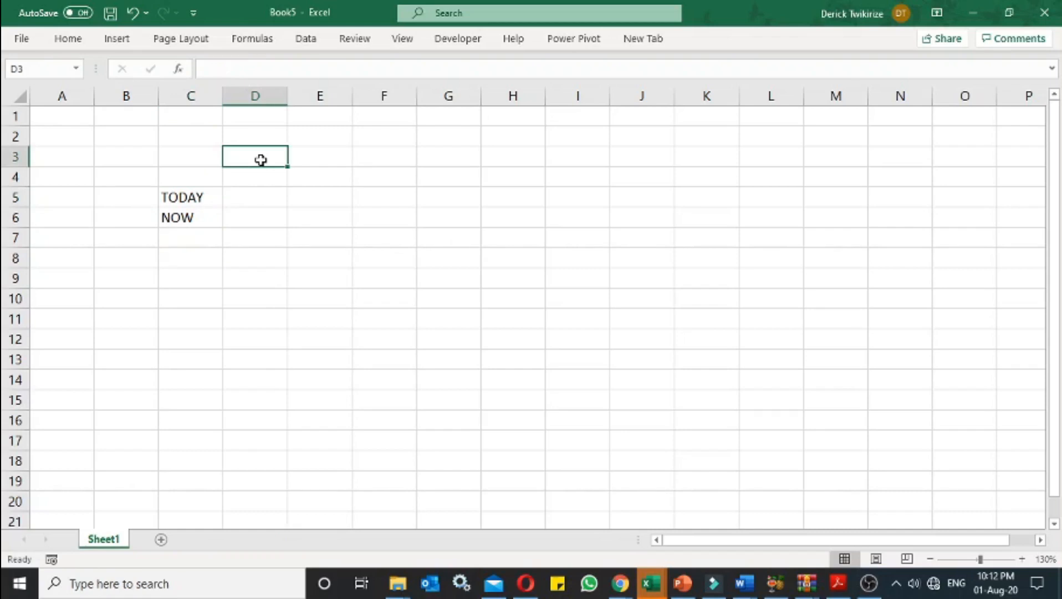
{"action": "left_click", "coordinate": [307, 182]}
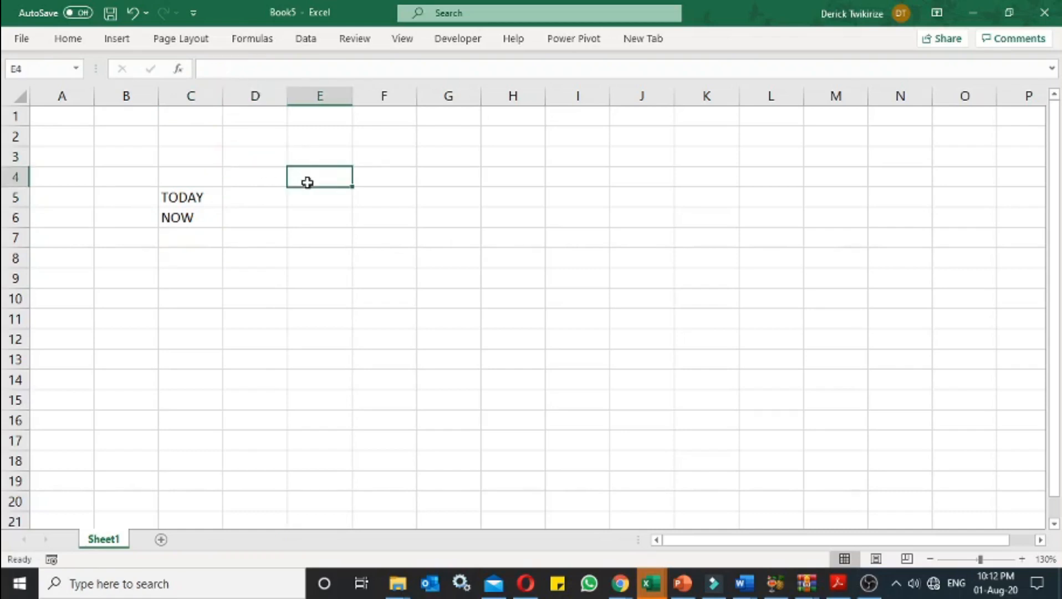
{"action": "type", "text": "=toda"}
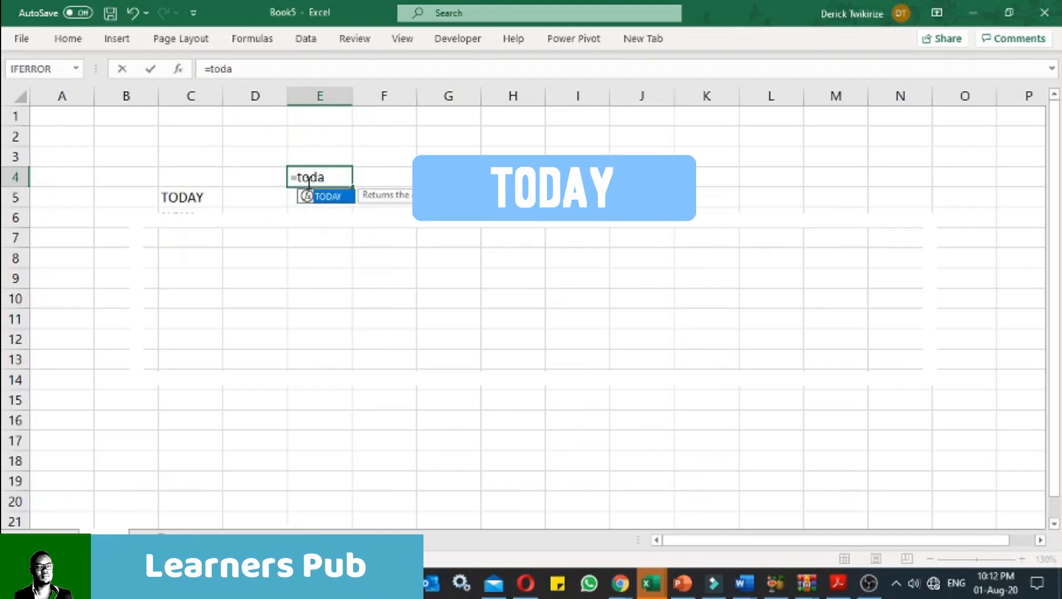
{"action": "key", "text": "Tab"}
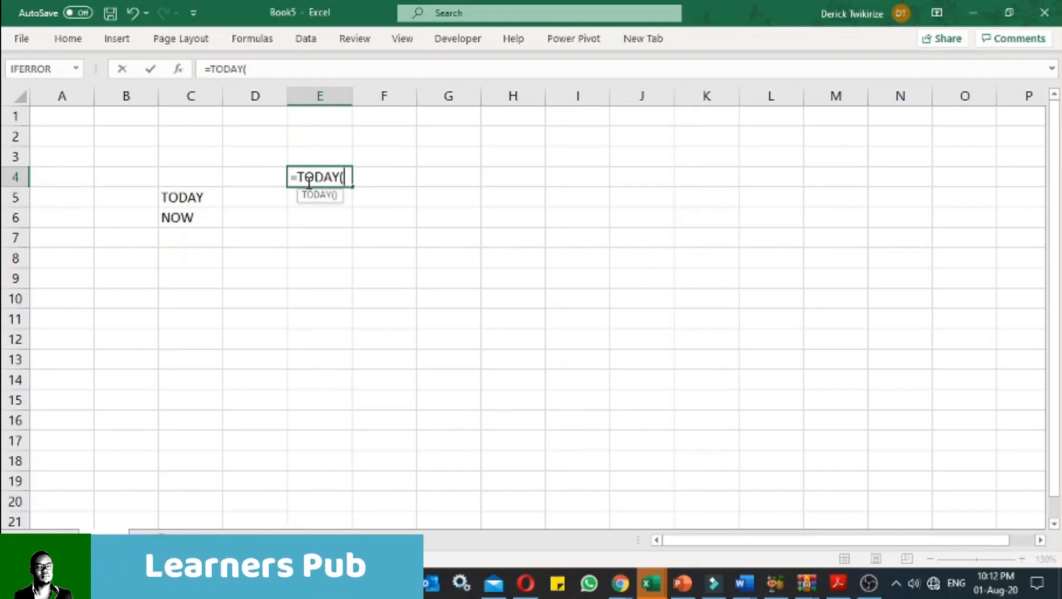
{"action": "key", "text": "Return"}
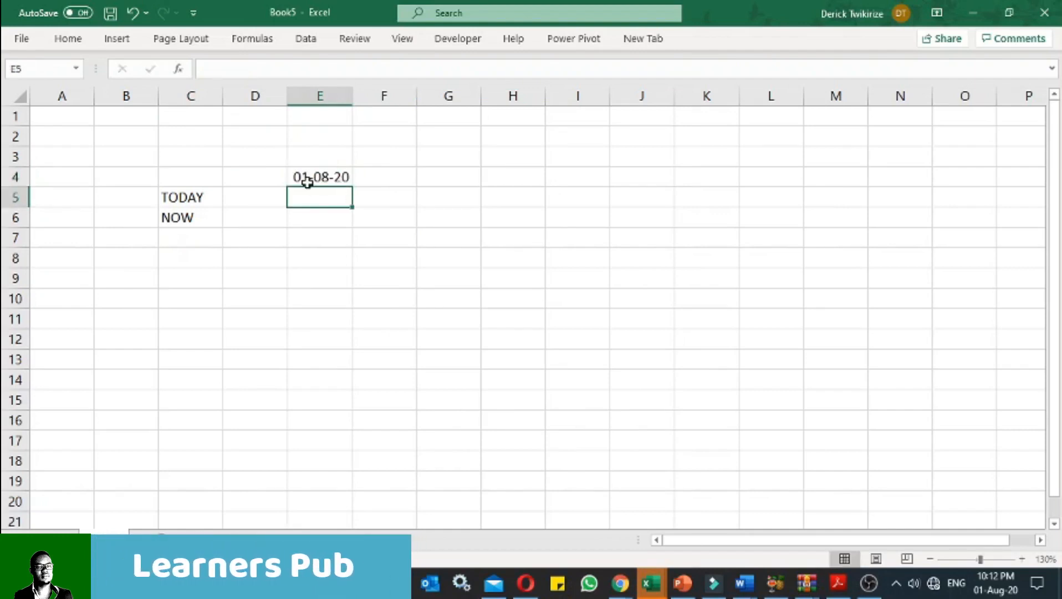
{"action": "left_click", "coordinate": [321, 179]}
{"action": "left_click_drag", "start_coordinate": [353, 95], "coordinate": [389, 96]}
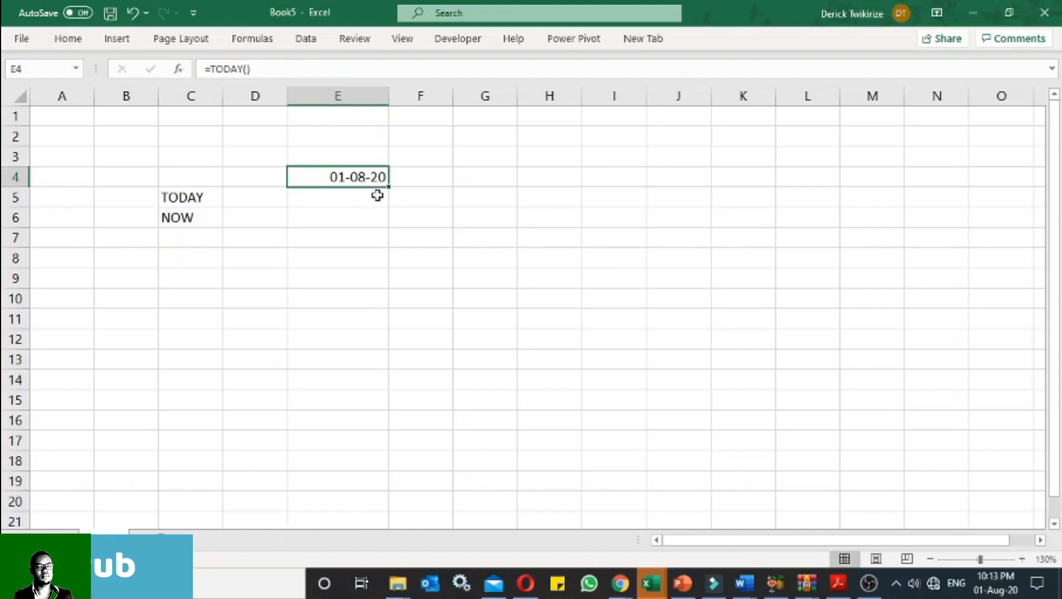
Insert the formula =NOW() in cell E6 and widen column E to fit the date and time
{"action": "left_click", "coordinate": [328, 222]}
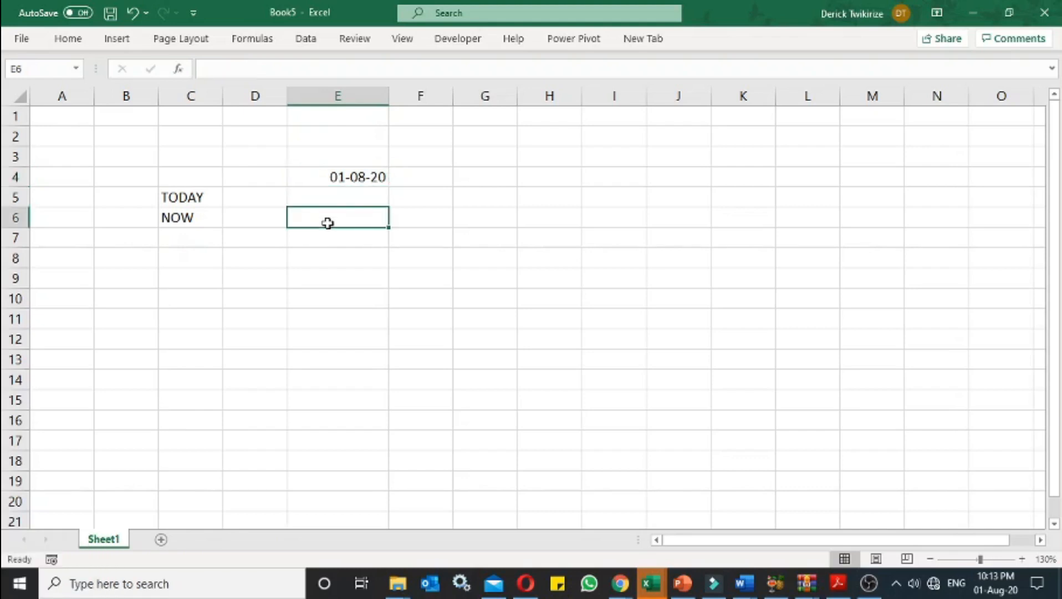
{"action": "type", "text": "="}
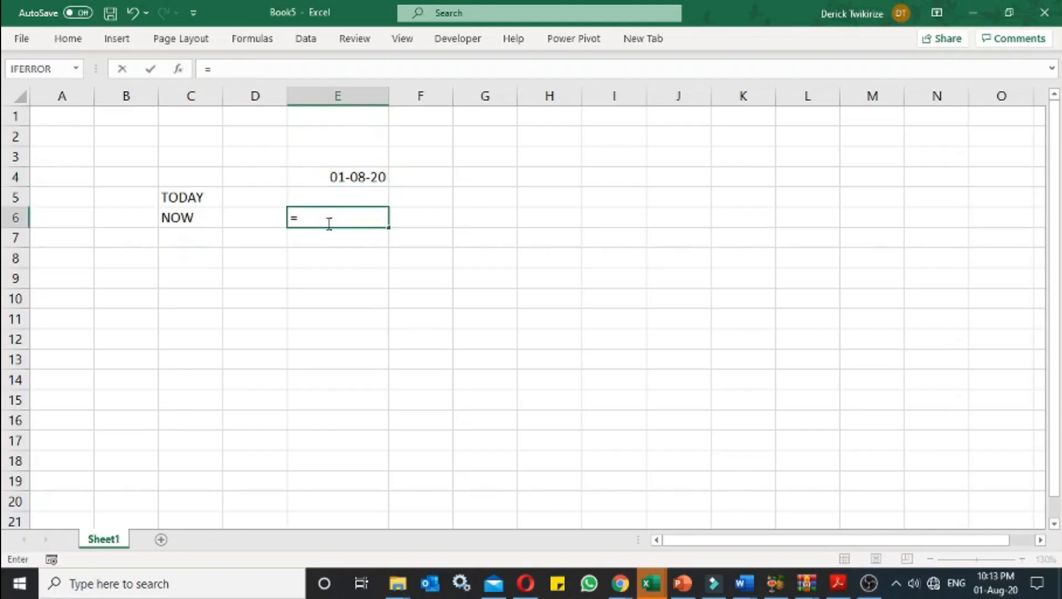
{"action": "type", "text": "now"}
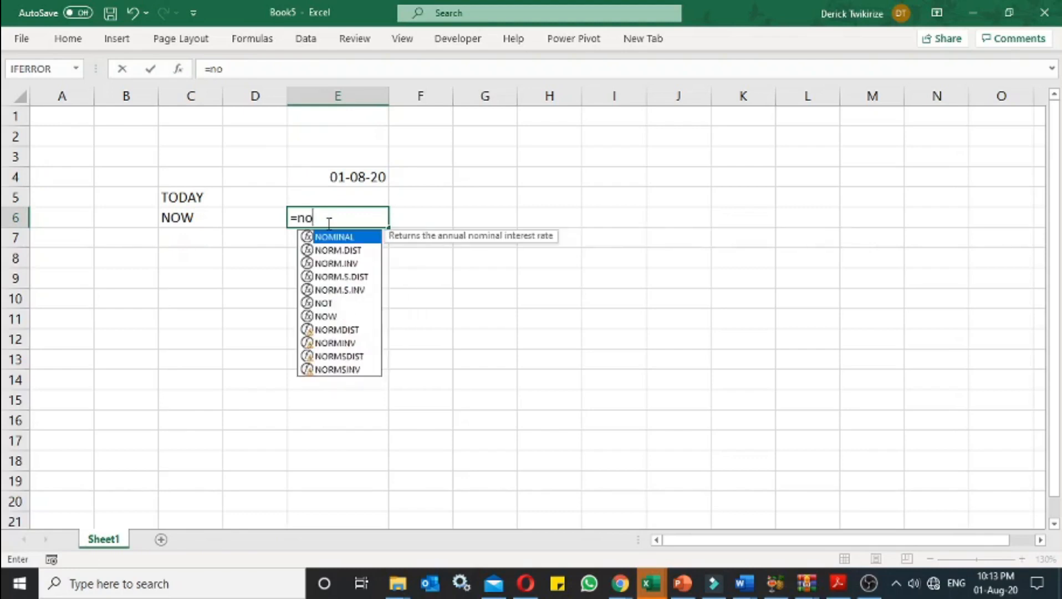
{"action": "key", "text": "Tab"}
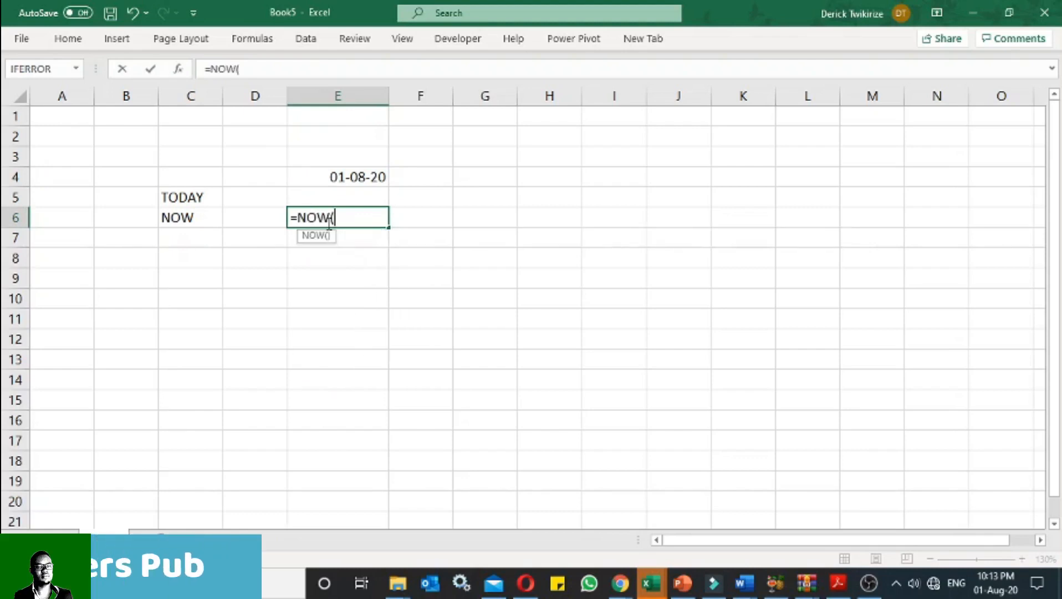
{"action": "key", "text": "Return"}
{"action": "left_click_drag", "start_coordinate": [389, 97], "coordinate": [418, 98]}
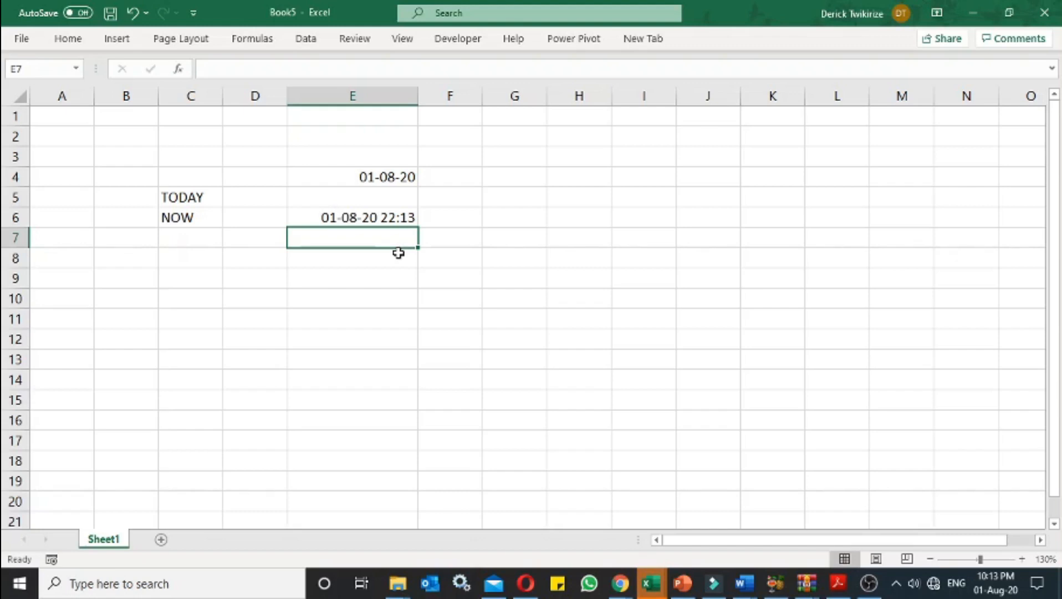
Apply the Long Date format to cell E4 and widen column E until the full date fits
{"action": "left_click", "coordinate": [390, 213]}
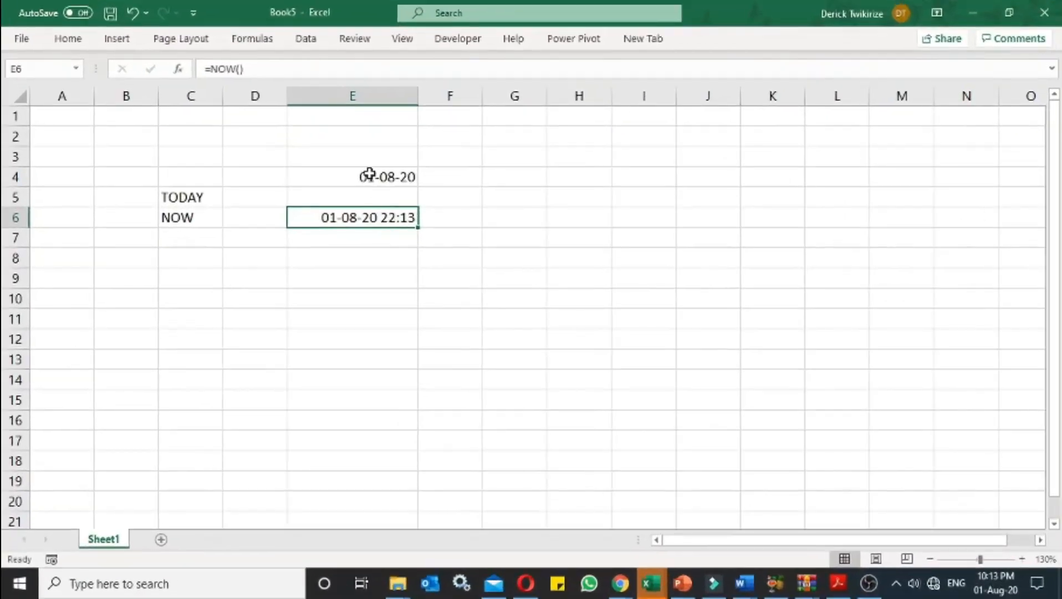
{"action": "left_click", "coordinate": [394, 187]}
{"action": "left_click", "coordinate": [374, 160]}
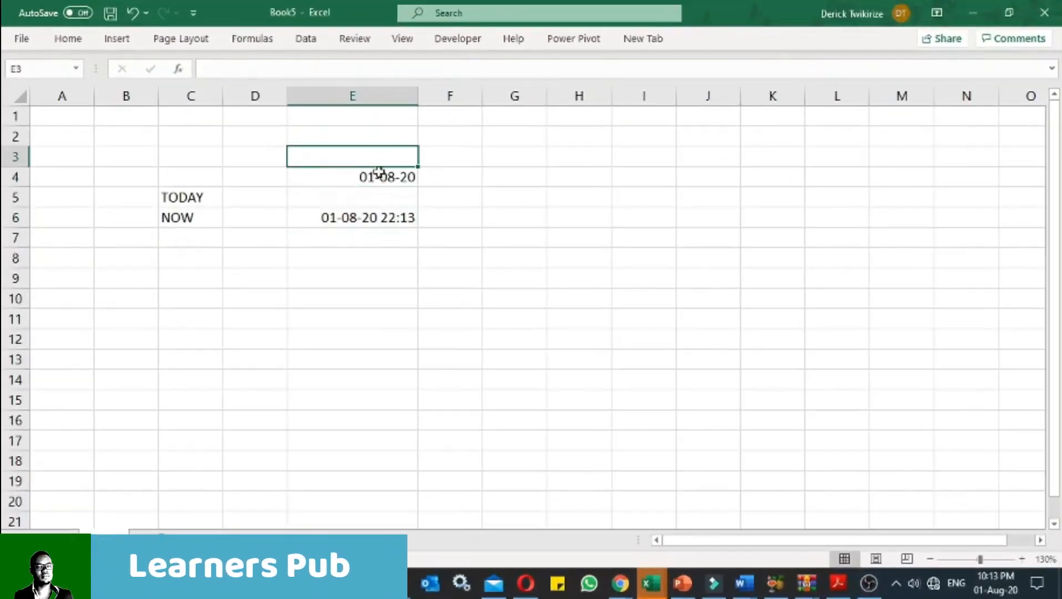
{"action": "left_click", "coordinate": [363, 172]}
{"action": "left_click", "coordinate": [68, 38]}
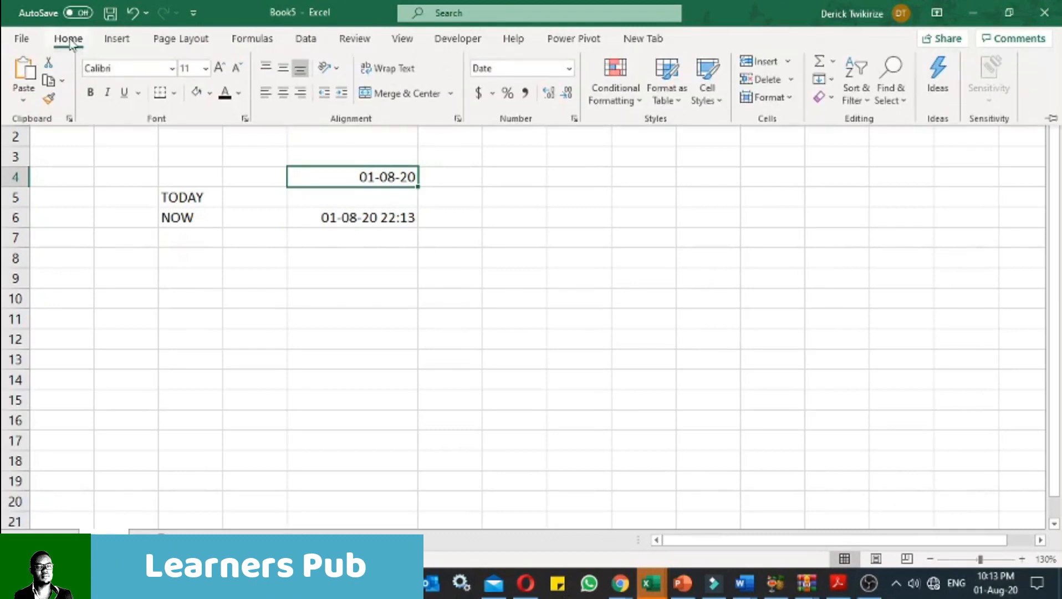
{"action": "left_click", "coordinate": [569, 70]}
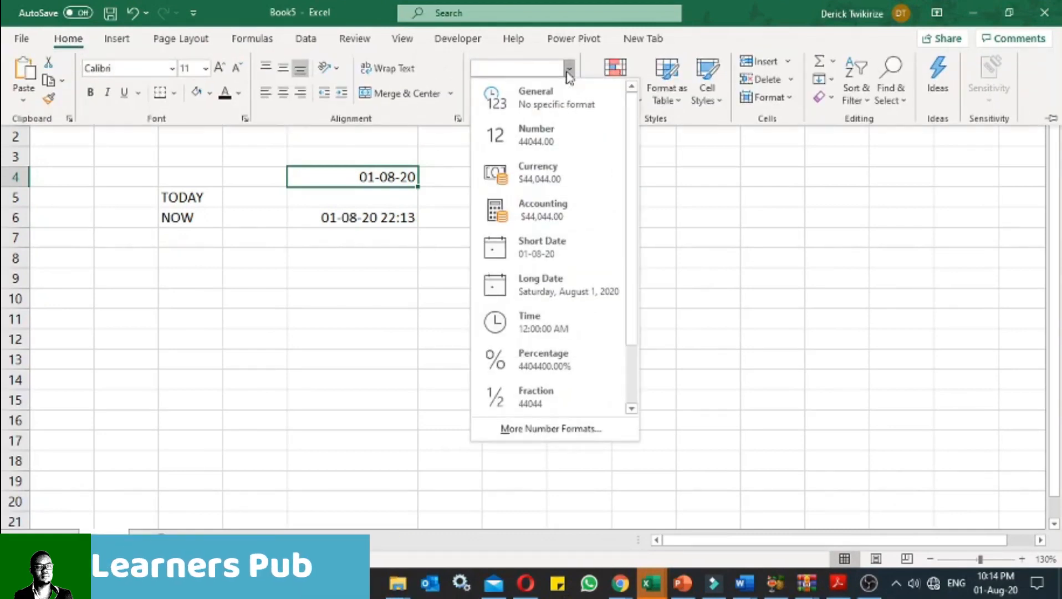
{"action": "left_click", "coordinate": [573, 290]}
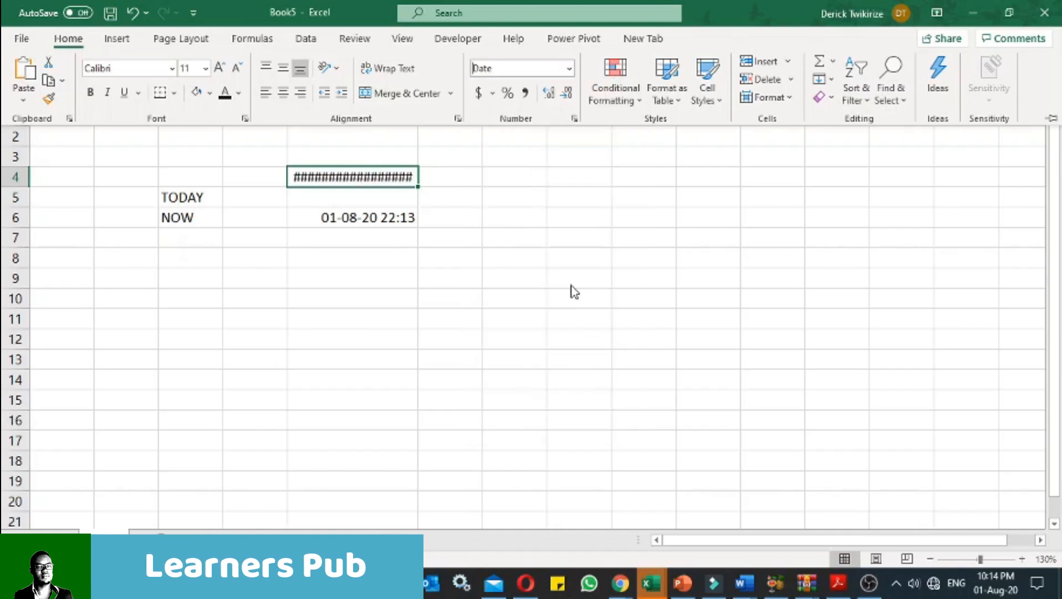
{"action": "left_click", "coordinate": [416, 141]}
{"action": "left_click_drag", "start_coordinate": [417, 102], "coordinate": [520, 107]}
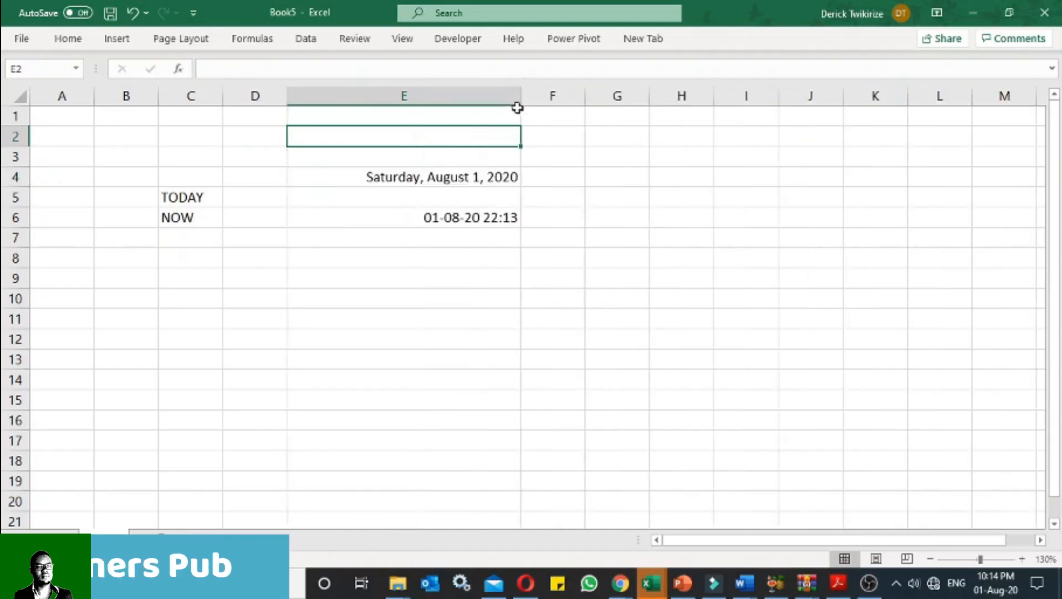
Format the date in E4 with the English (United Kingdom) locale and the first 14 March 2012 date type
{"action": "left_click", "coordinate": [509, 180]}
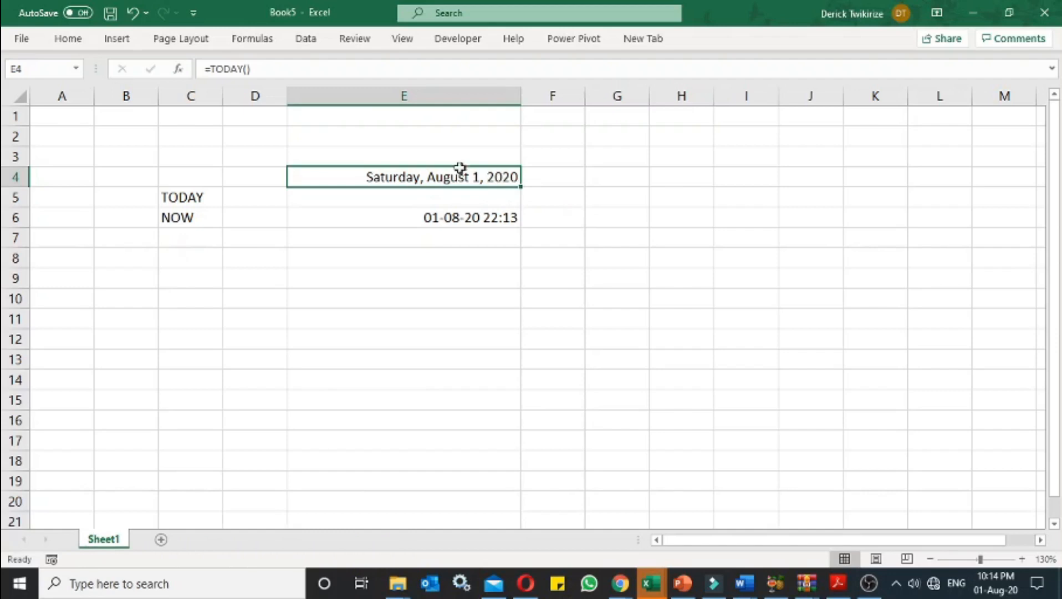
{"action": "double_click", "coordinate": [67, 39]}
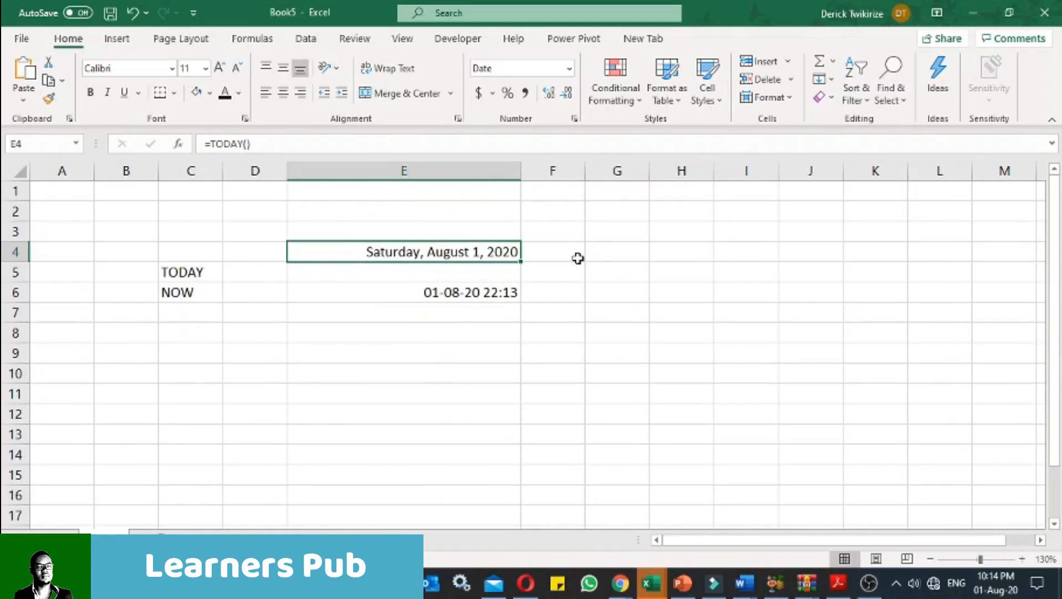
{"action": "left_click", "coordinate": [571, 68]}
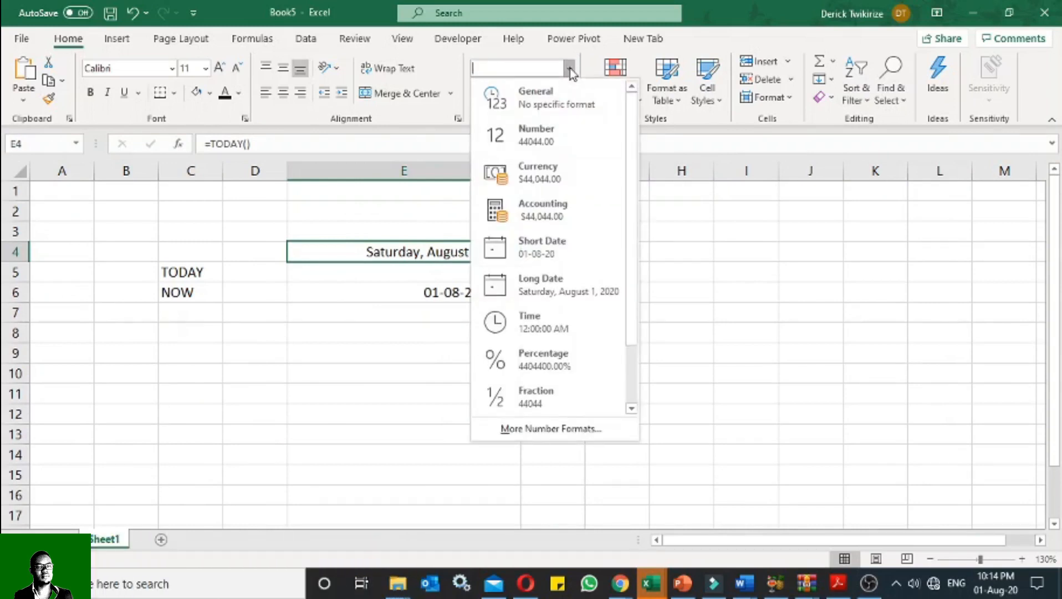
{"action": "left_click_drag", "start_coordinate": [636, 260], "coordinate": [640, 368]}
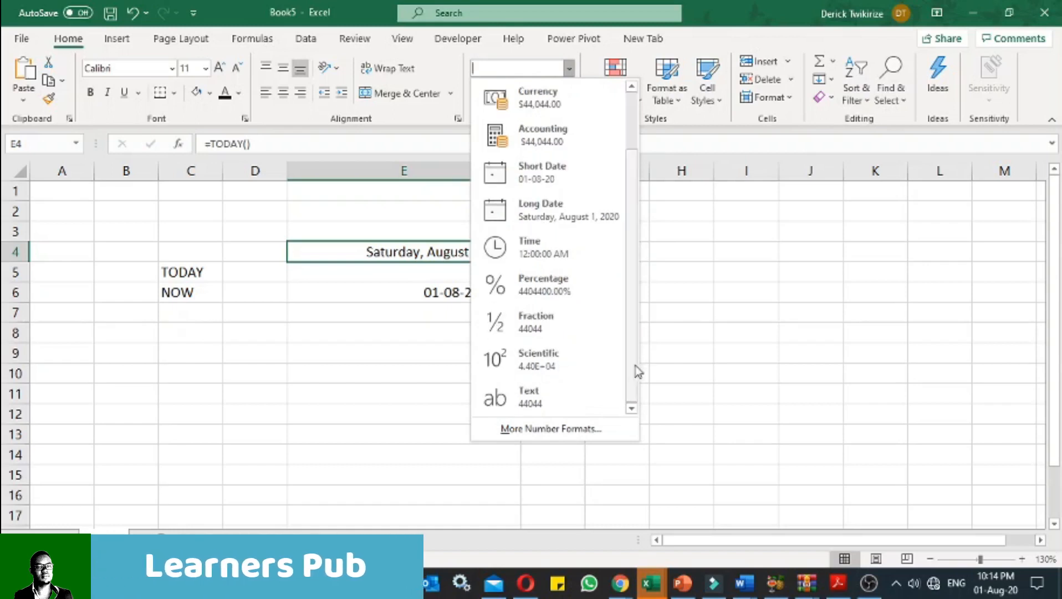
{"action": "left_click", "coordinate": [579, 434]}
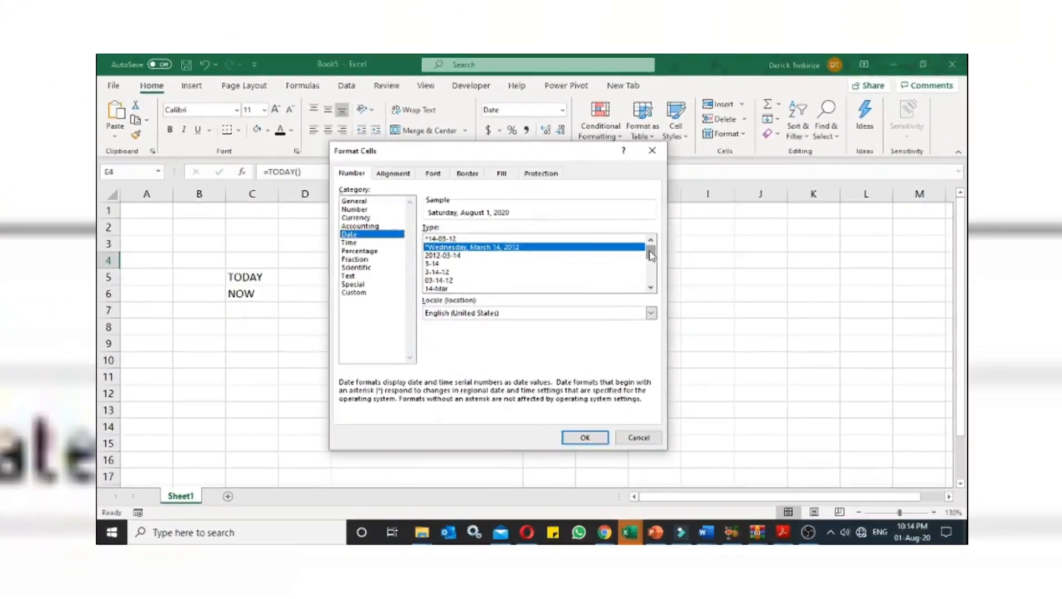
{"action": "left_click_drag", "start_coordinate": [650, 253], "coordinate": [655, 328]}
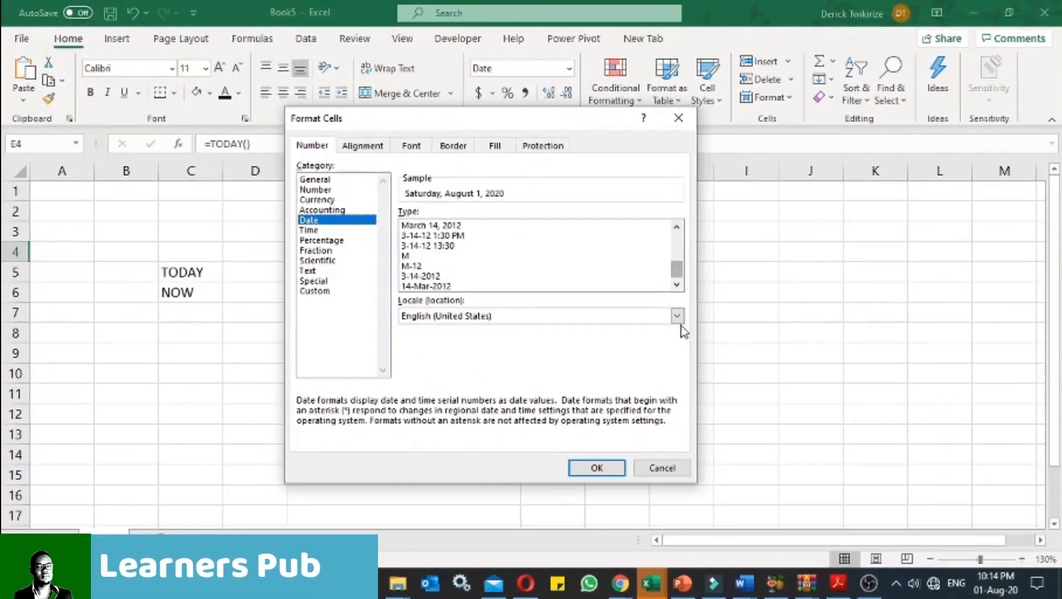
{"action": "left_click", "coordinate": [677, 315]}
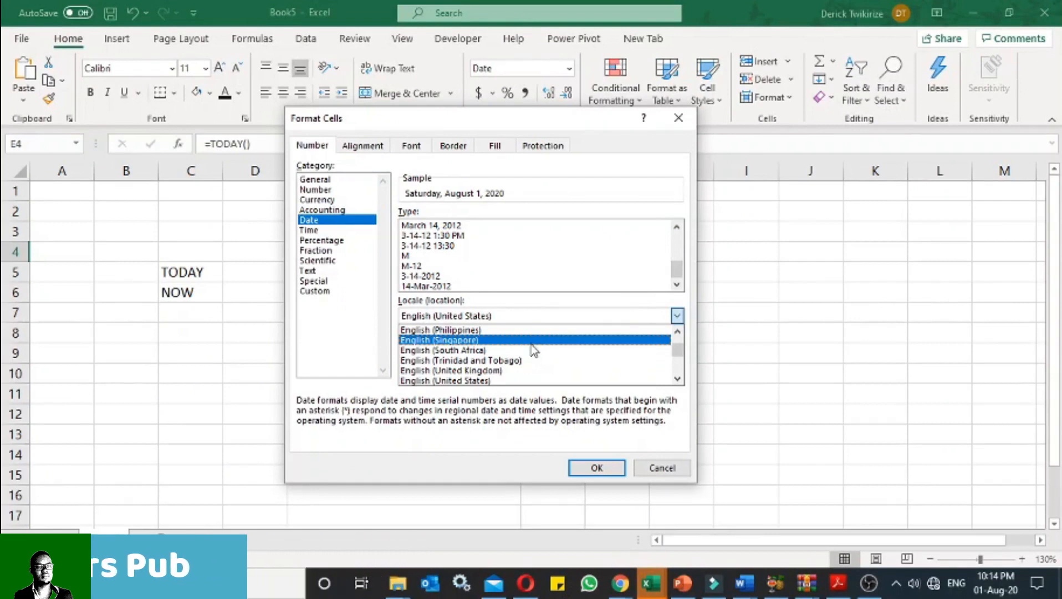
{"action": "left_click", "coordinate": [500, 374]}
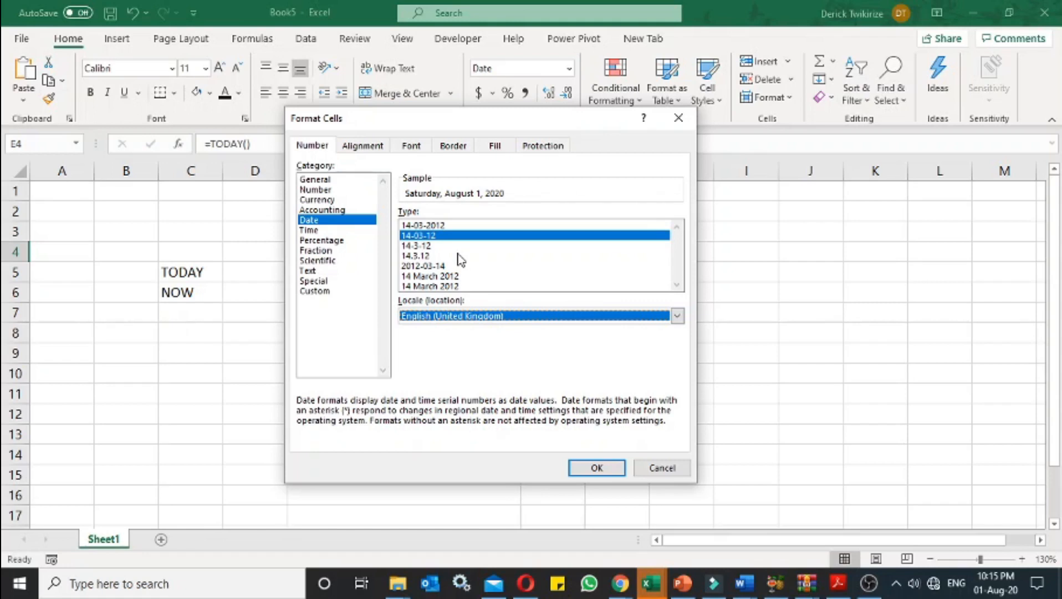
{"action": "left_click", "coordinate": [461, 276]}
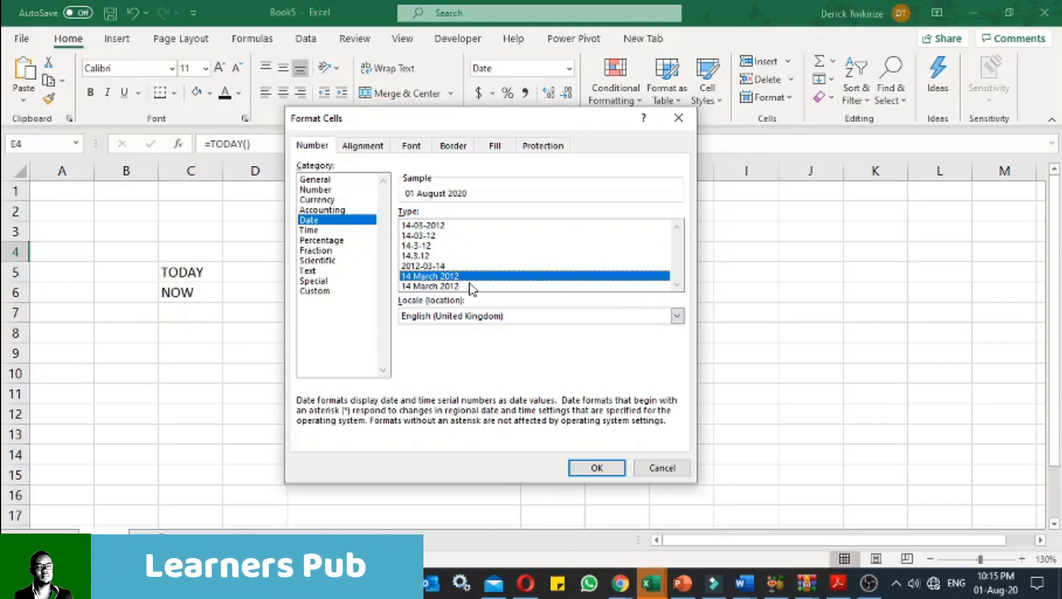
{"action": "left_click", "coordinate": [457, 286]}
{"action": "left_click", "coordinate": [450, 276]}
{"action": "left_click", "coordinate": [591, 467]}
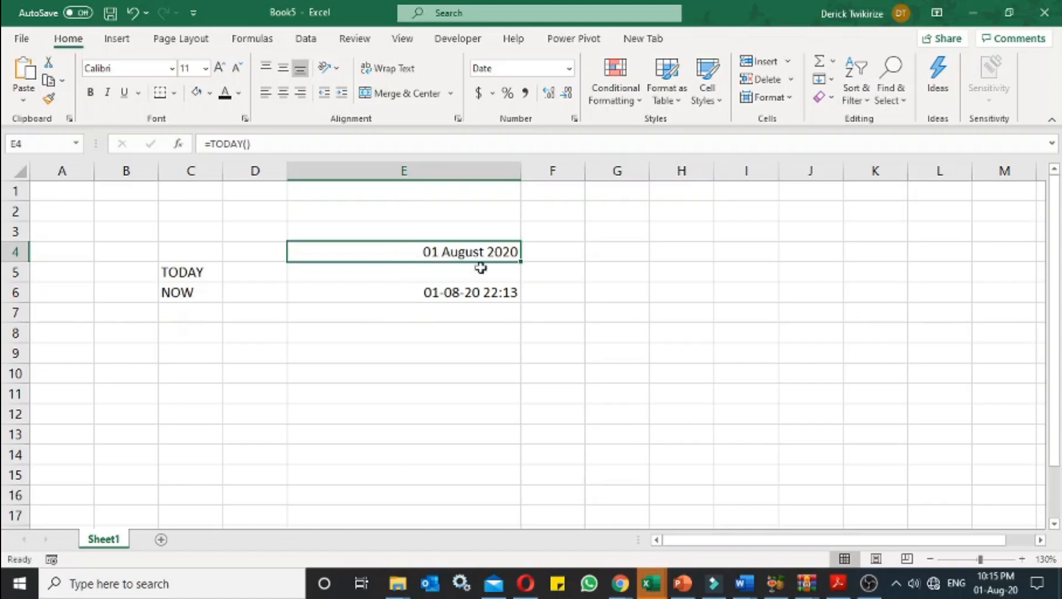
Delete the NOW formula from cell E6
{"action": "left_click", "coordinate": [494, 290]}
{"action": "key", "text": "Delete"}
{"action": "left_click", "coordinate": [447, 227]}
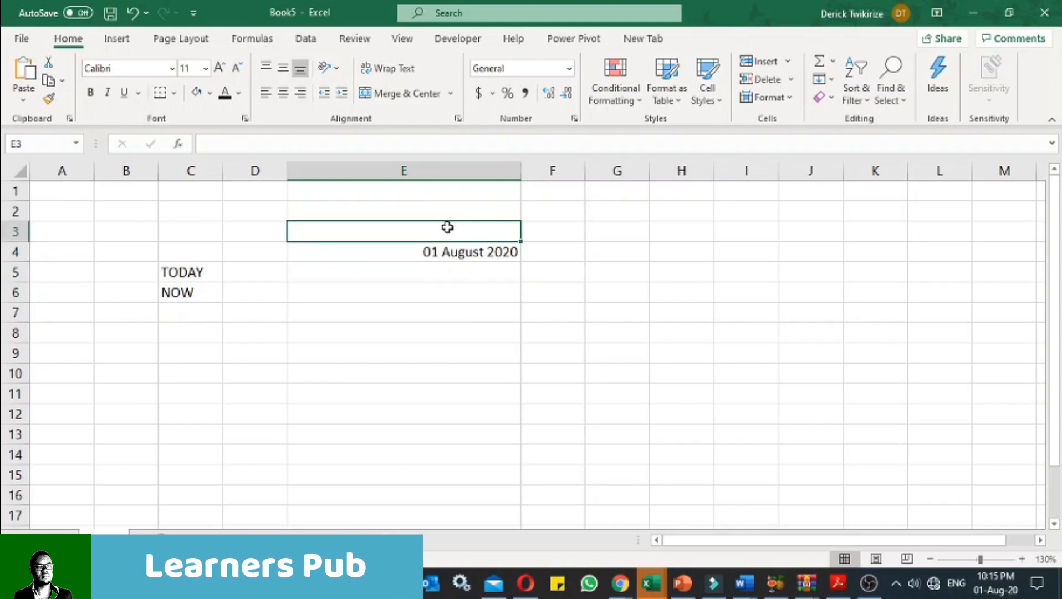
Label cell E3 as Date 1 and cell F3 as Date 2
{"action": "type", "text": "Date 1"}
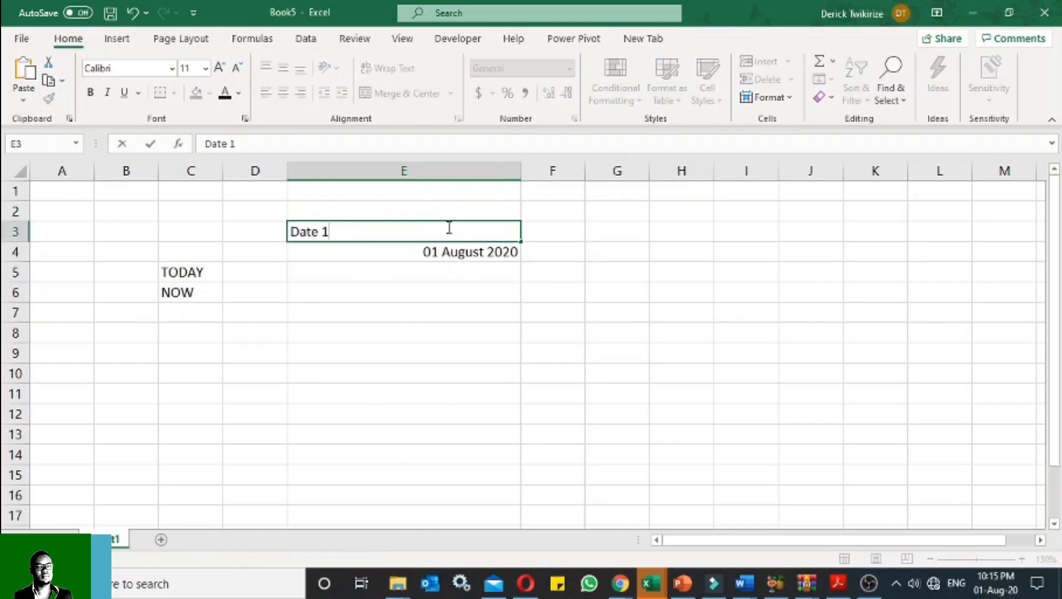
{"action": "left_click", "coordinate": [579, 230]}
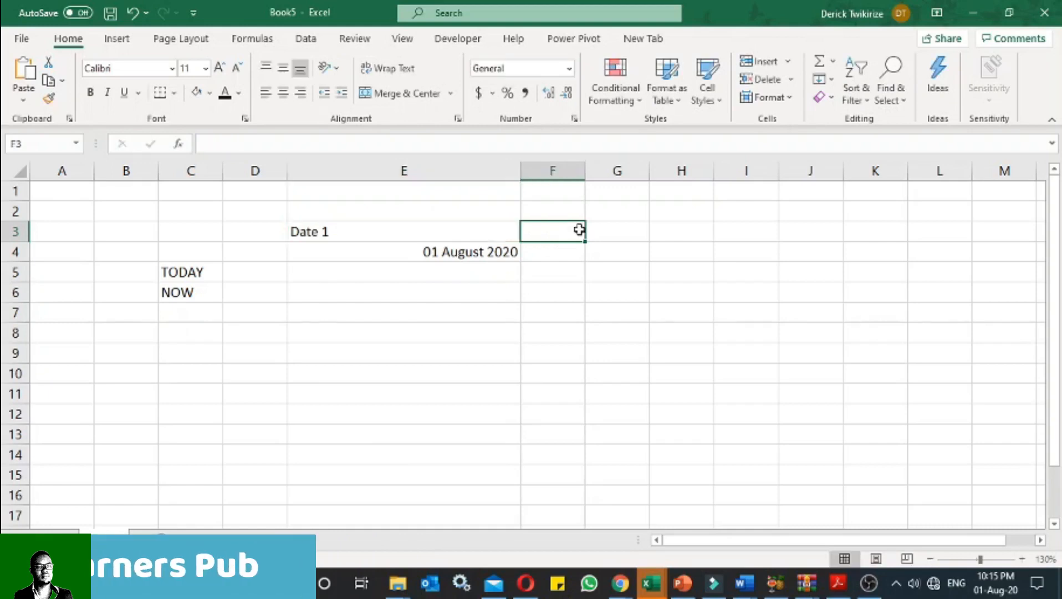
{"action": "type", "text": "Date 2"}
{"action": "left_click", "coordinate": [561, 286]}
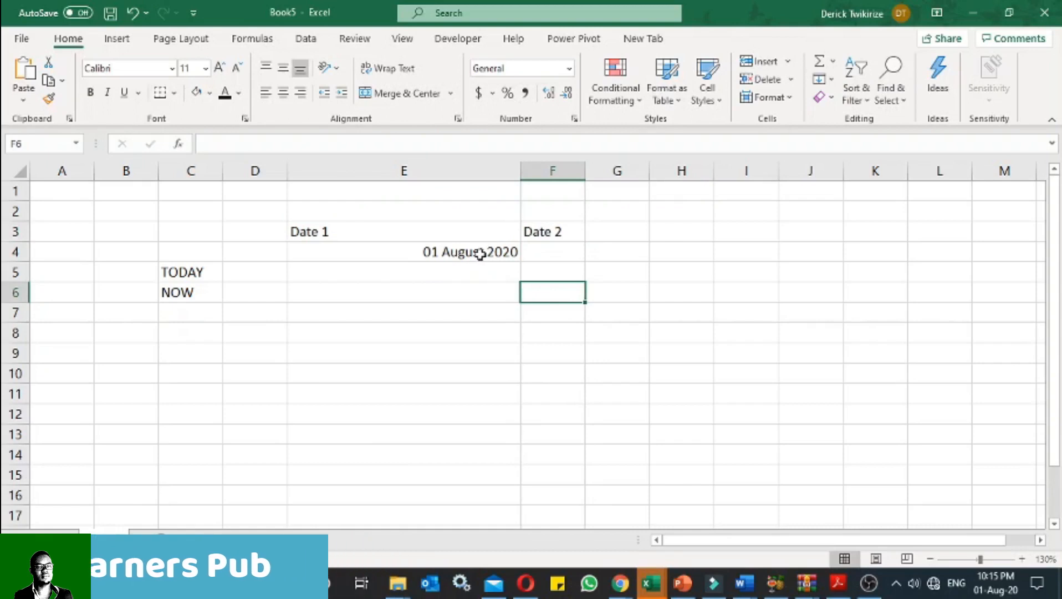
{"action": "left_click", "coordinate": [481, 254]}
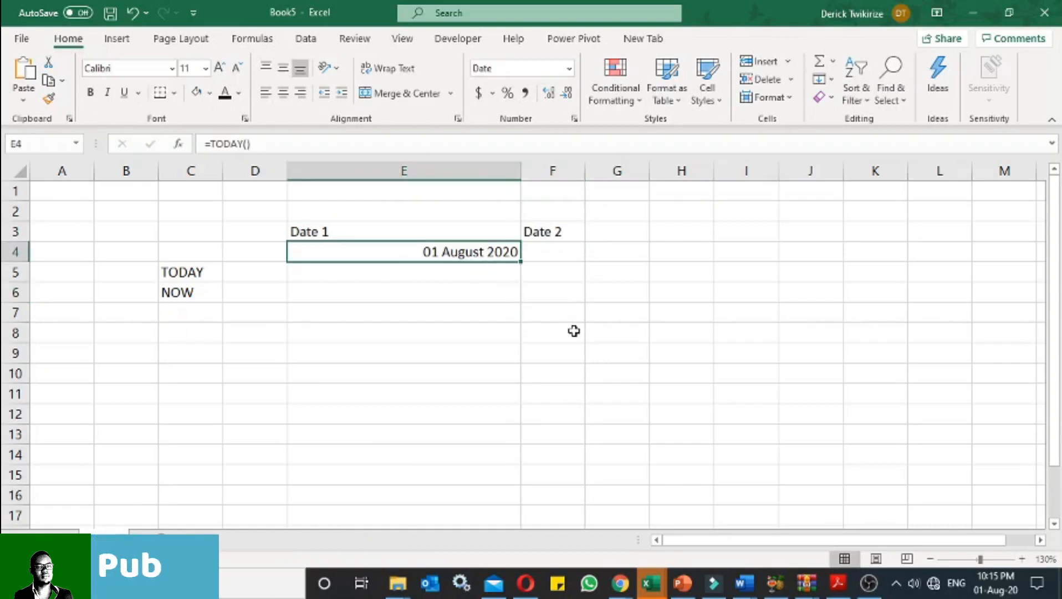
Enter the date 21/12/2020 in cell F4 under the Date 2 heading
{"action": "left_click", "coordinate": [548, 257]}
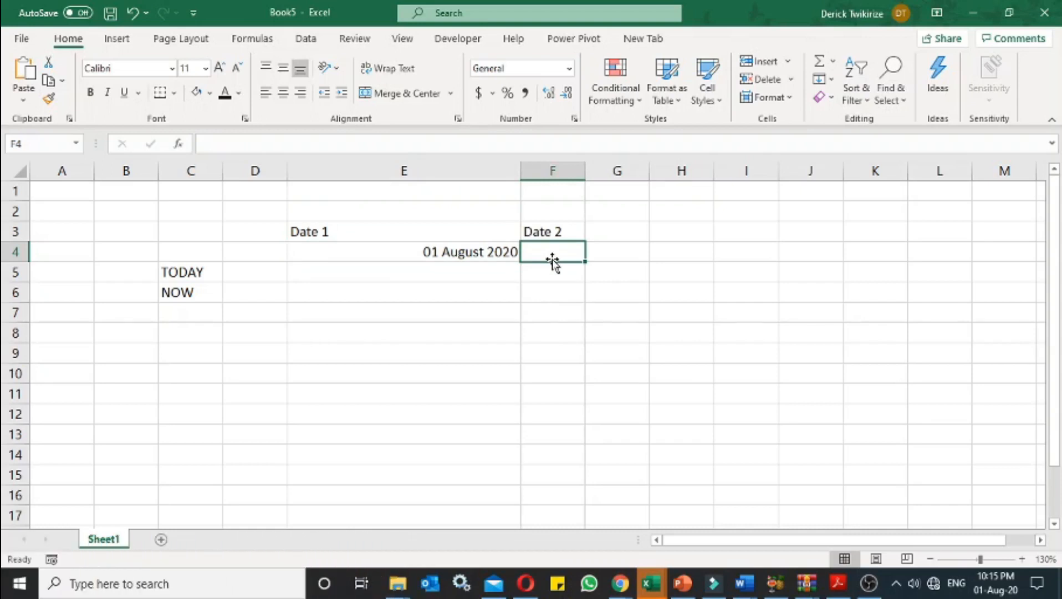
{"action": "type", "text": "2"}
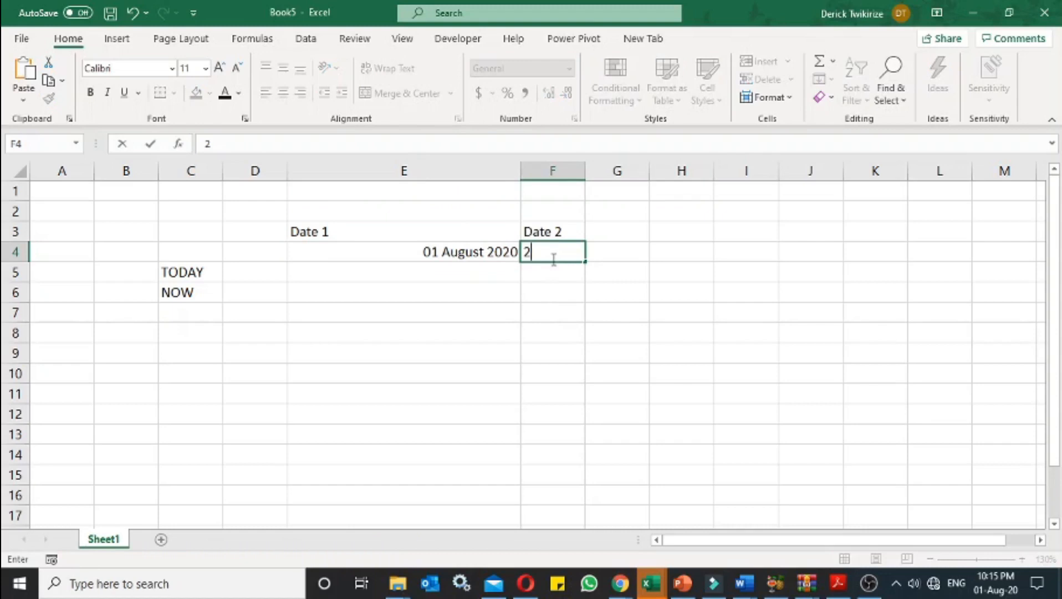
{"action": "type", "text": "1st"}
{"action": "key", "text": "BackSpace"}
{"action": "type", "text": "dec"}
{"action": "key", "text": "BackSpace"}
{"action": "key", "text": "BackSpace"}
{"action": "type", "text": "/12/2020"}
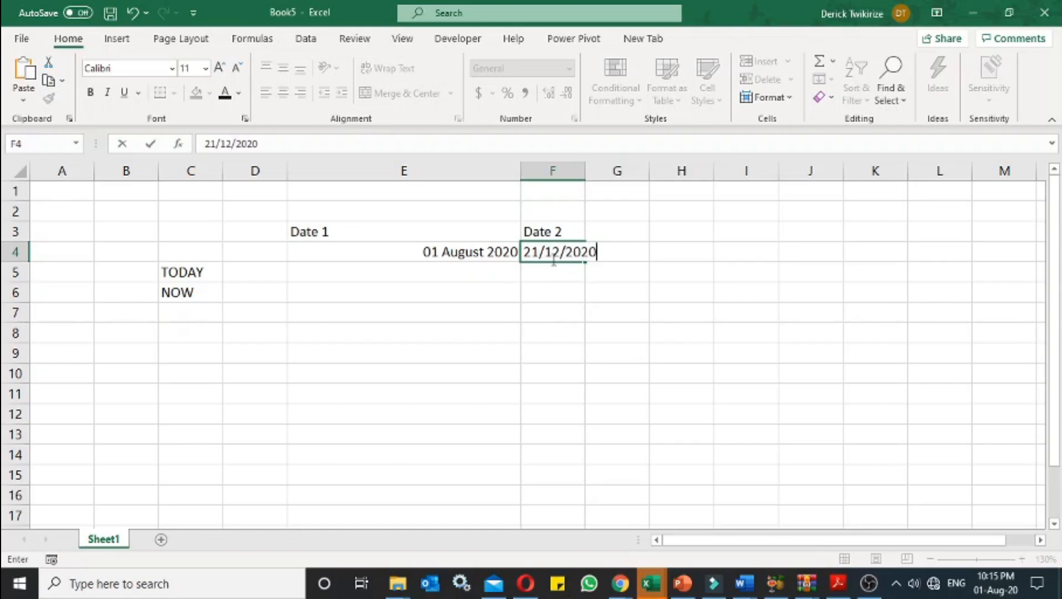
{"action": "key", "text": "Return"}
Widen column F and narrow column E so that both dates still fit
{"action": "left_click_drag", "start_coordinate": [585, 170], "coordinate": [635, 175]}
{"action": "left_click_drag", "start_coordinate": [520, 169], "coordinate": [410, 175]}
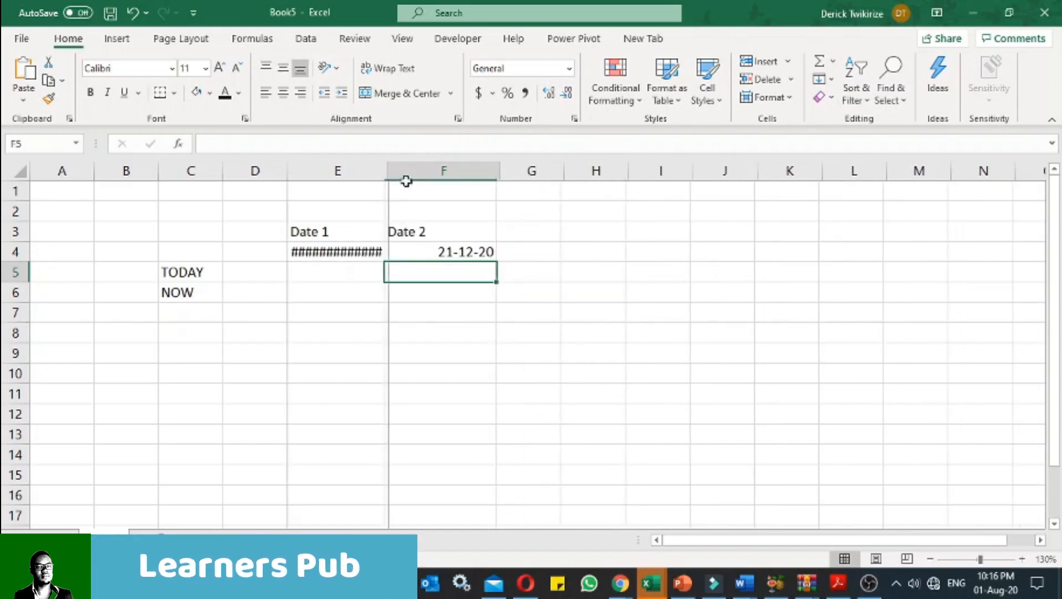
{"action": "left_click", "coordinate": [377, 248]}
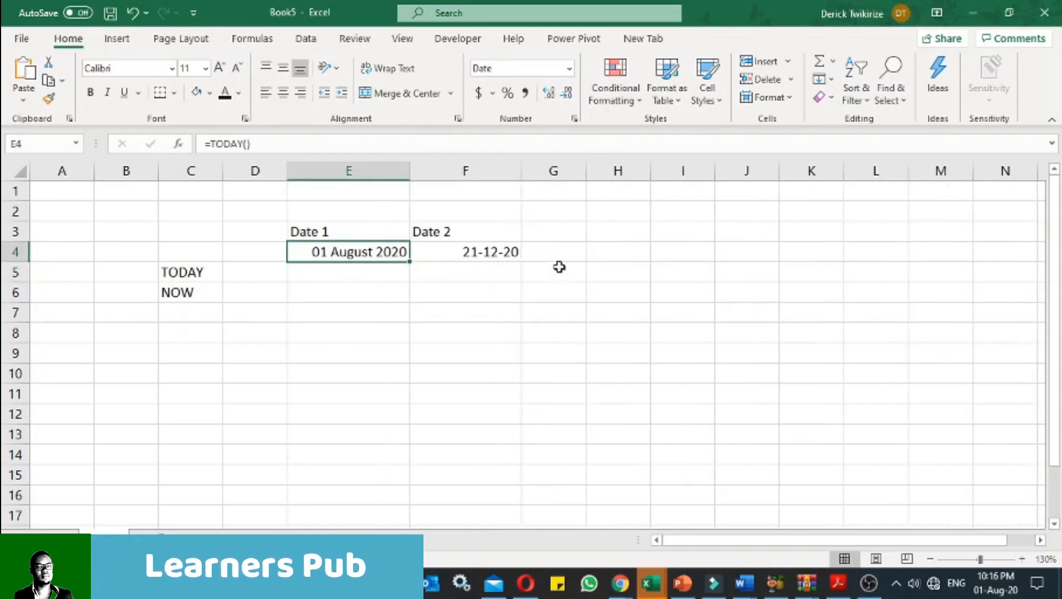
Subtract Date 2 from Date 1 in cell G4 with the formula =E4-F4
{"action": "left_click", "coordinate": [555, 248]}
{"action": "type", "text": "="}
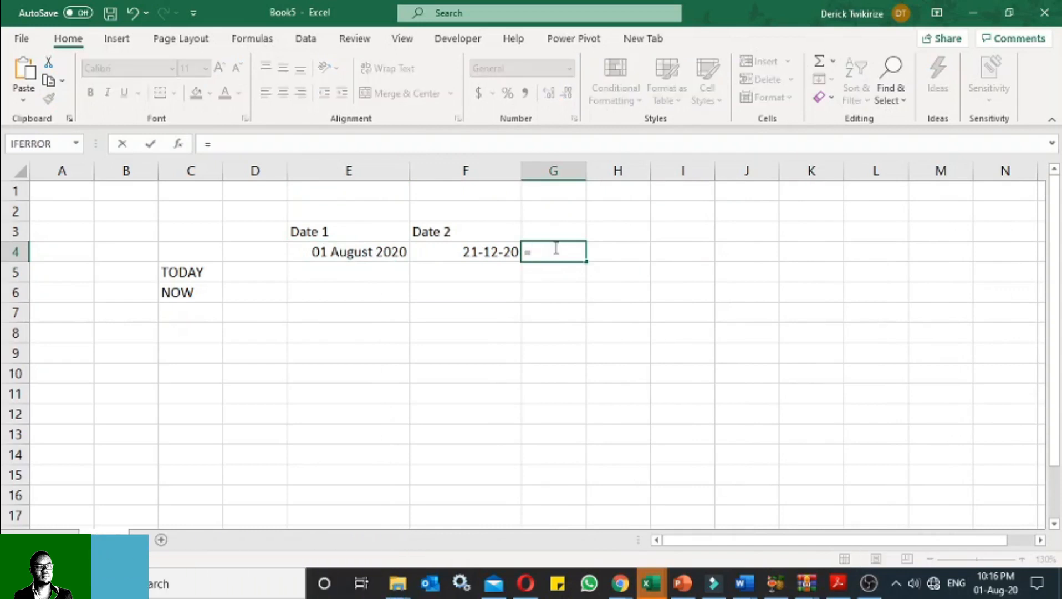
{"action": "left_click", "coordinate": [385, 250]}
{"action": "type", "text": "-"}
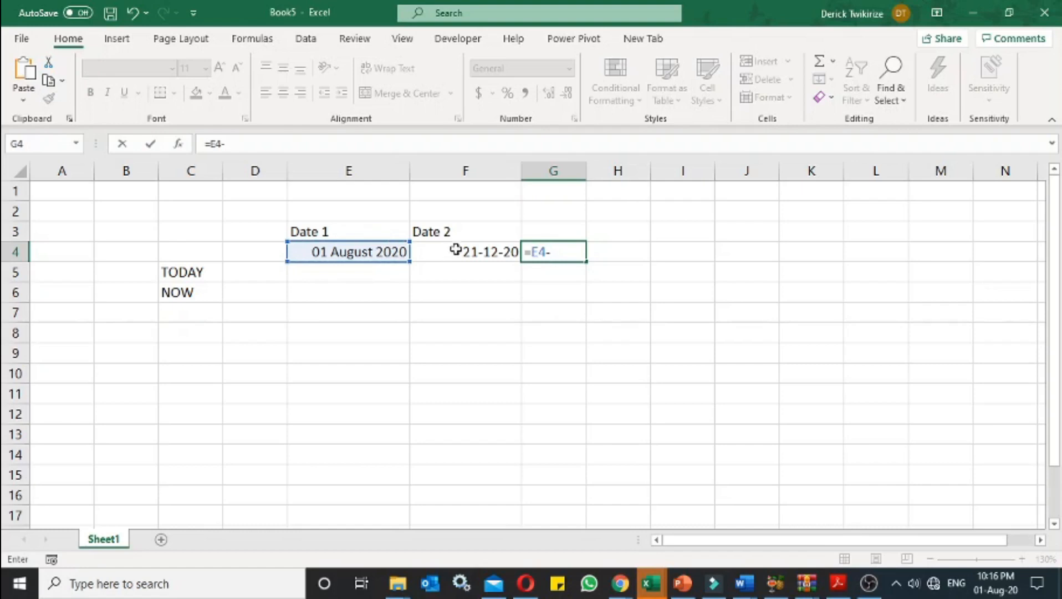
{"action": "left_click", "coordinate": [463, 250]}
{"action": "key", "text": "Return"}
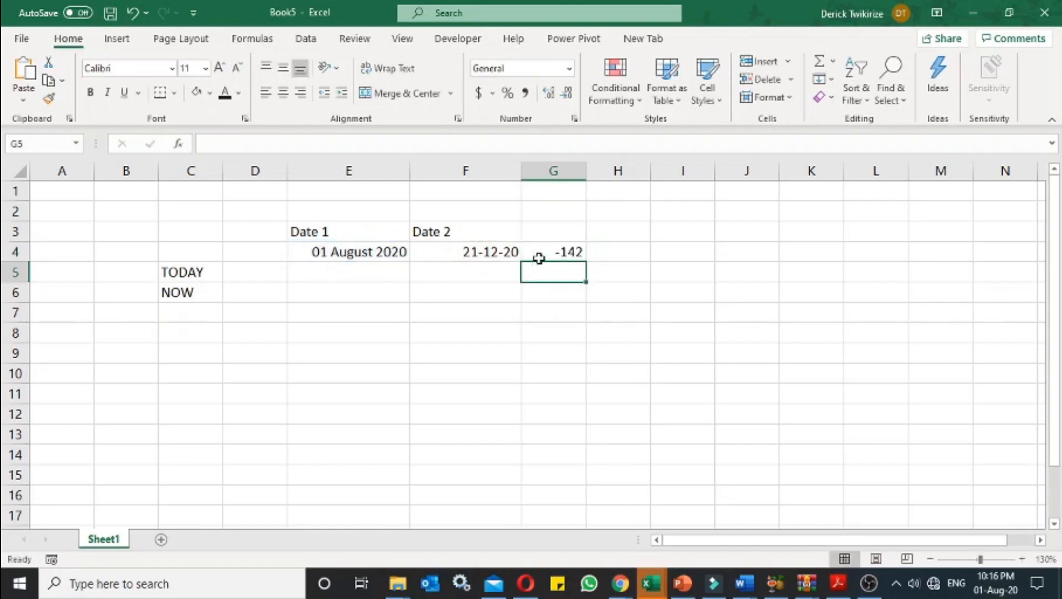
Replace the formula in cell G4 with =F4-E4 to subtract Date 1 from Date 2
{"action": "left_click", "coordinate": [564, 252]}
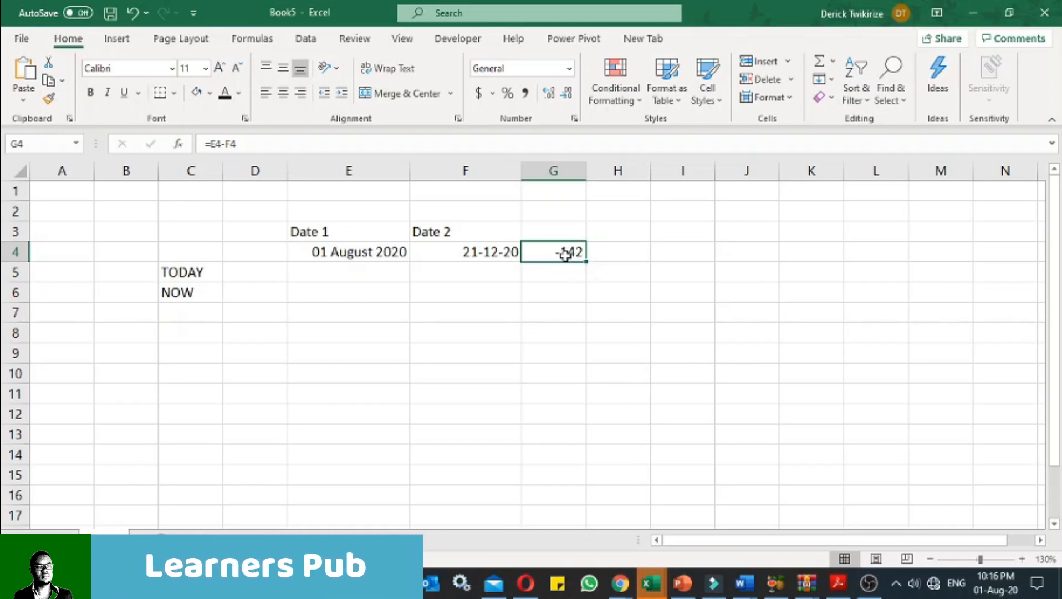
{"action": "type", "text": "="}
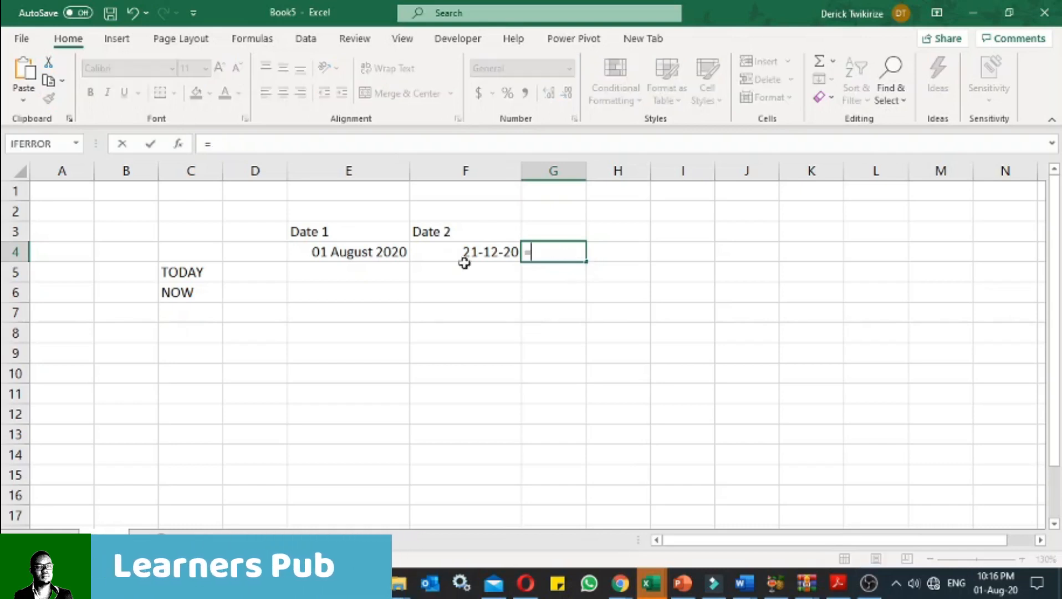
{"action": "left_click", "coordinate": [479, 250]}
{"action": "type", "text": "-"}
{"action": "left_click", "coordinate": [351, 249]}
{"action": "key", "text": "Return"}
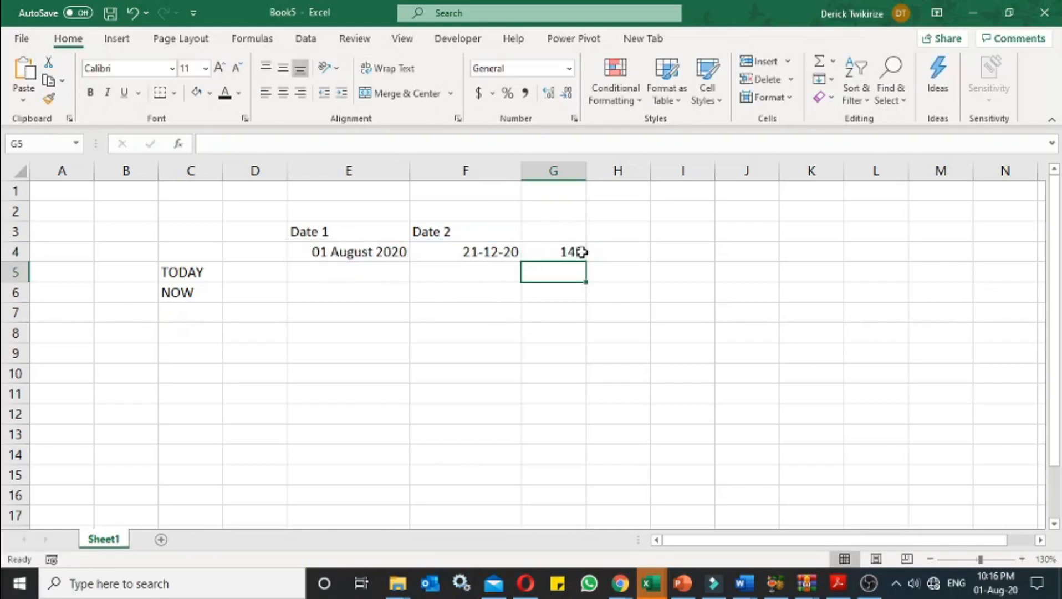
{"action": "left_click", "coordinate": [575, 249]}
{"action": "left_click", "coordinate": [574, 235]}
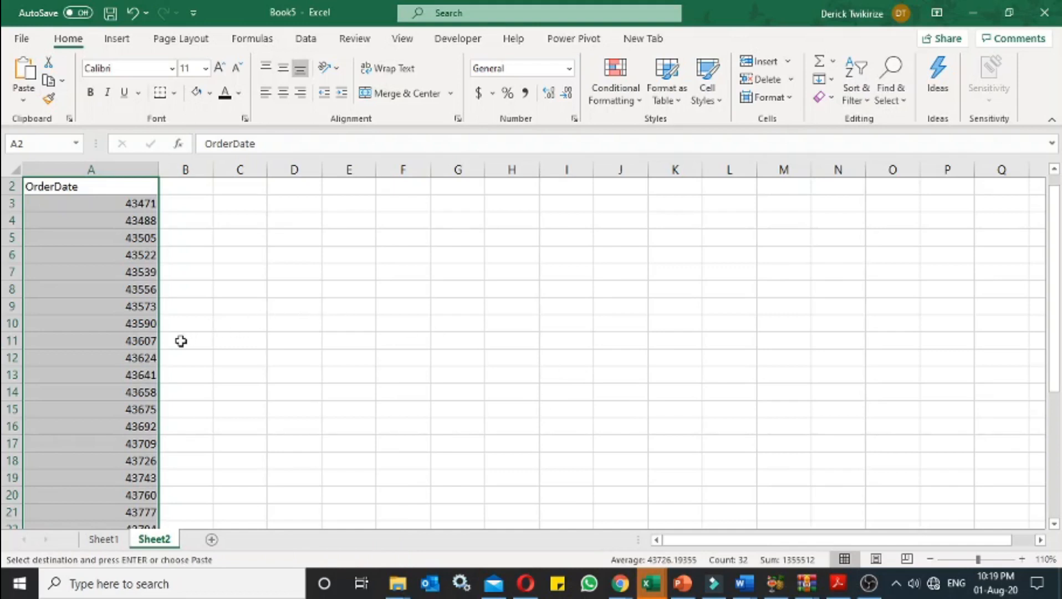
Apply the short Date format to the OrderDate values on Sheet2 and narrow column A to fit them
{"action": "scroll", "coordinate": [180, 341], "scroll_direction": "down", "scroll_amount": 11}
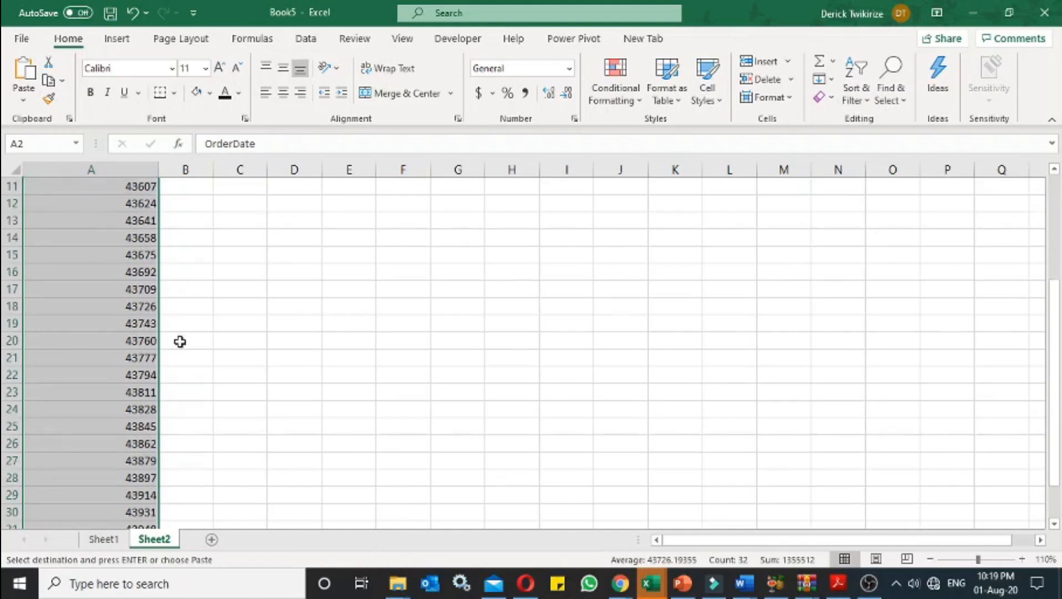
{"action": "scroll", "coordinate": [181, 341], "scroll_direction": "up", "scroll_amount": 11}
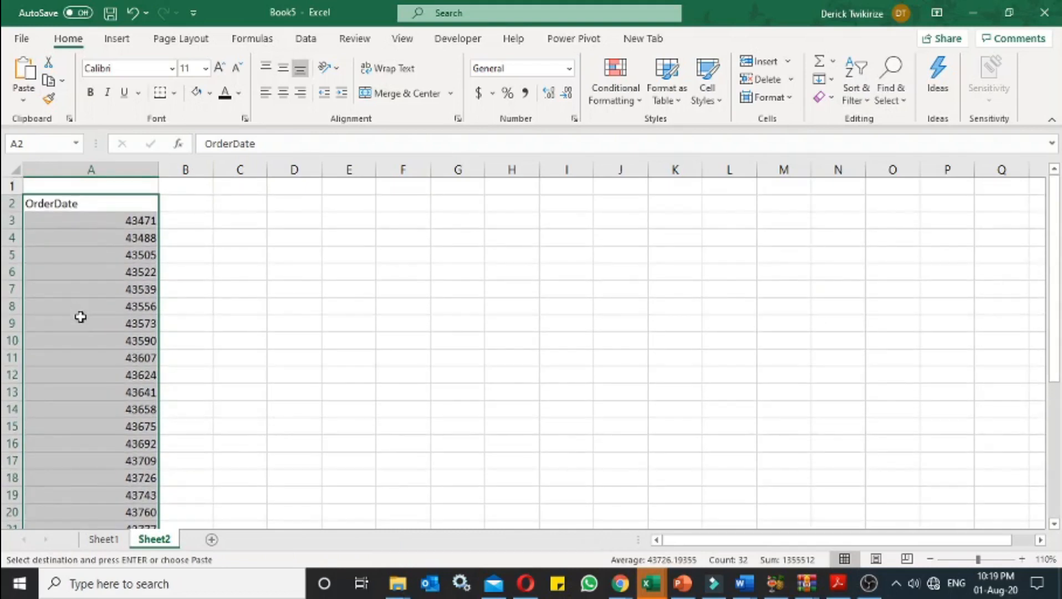
{"action": "left_click", "coordinate": [570, 69]}
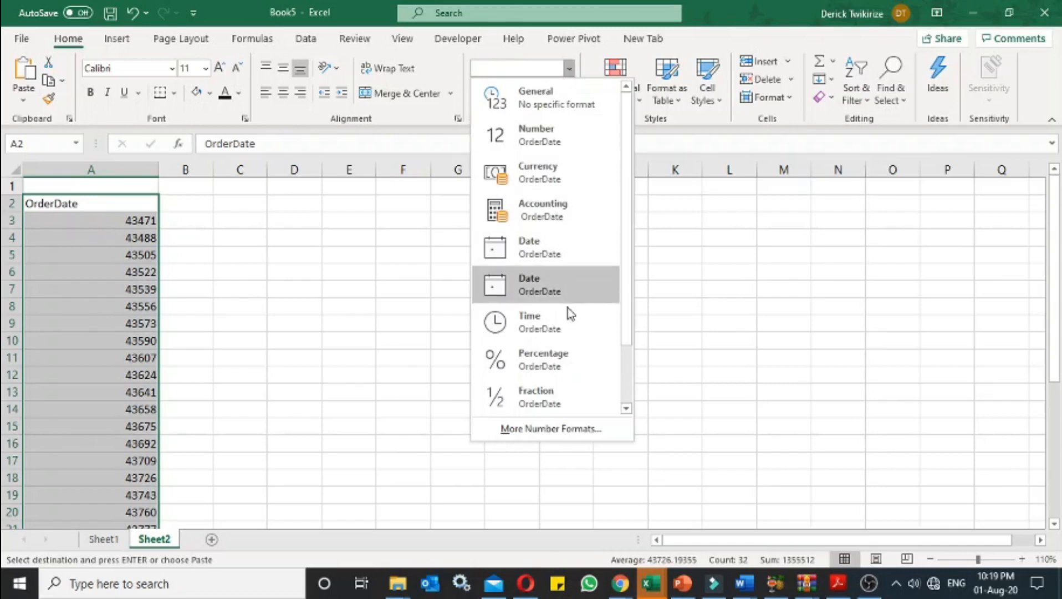
{"action": "left_click", "coordinate": [547, 253]}
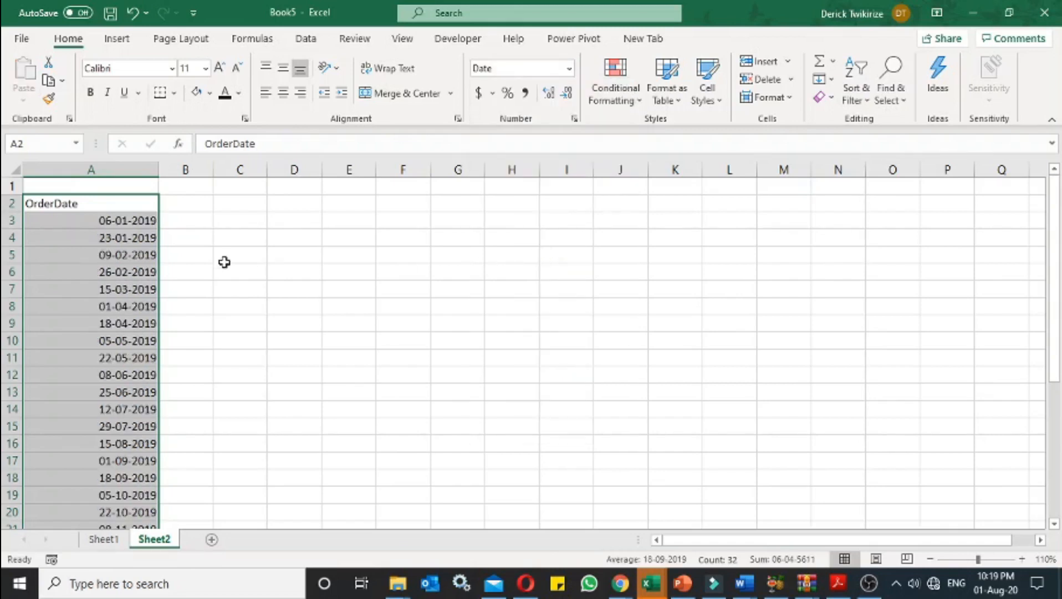
{"action": "left_click_drag", "start_coordinate": [158, 169], "coordinate": [135, 172]}
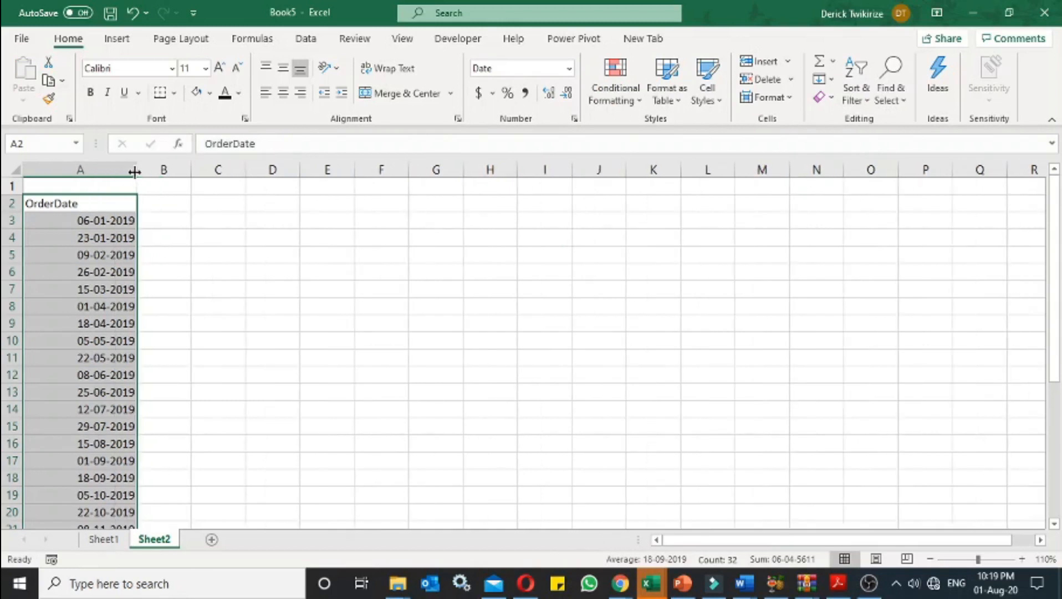
Copy column A and paste only its values into column D
{"action": "right_click", "coordinate": [73, 170]}
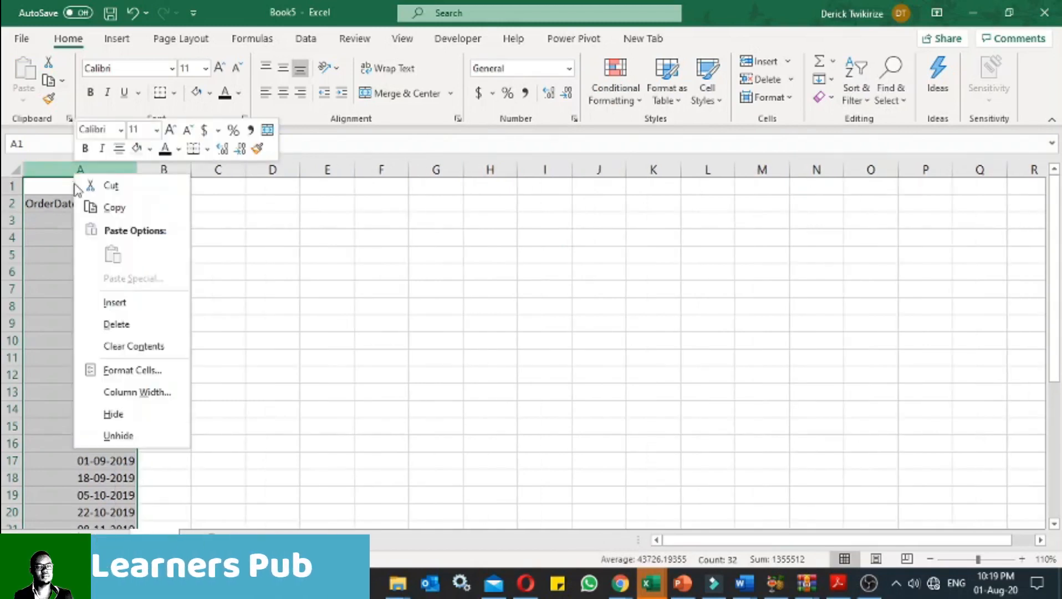
{"action": "left_click", "coordinate": [111, 209]}
{"action": "left_click", "coordinate": [275, 171]}
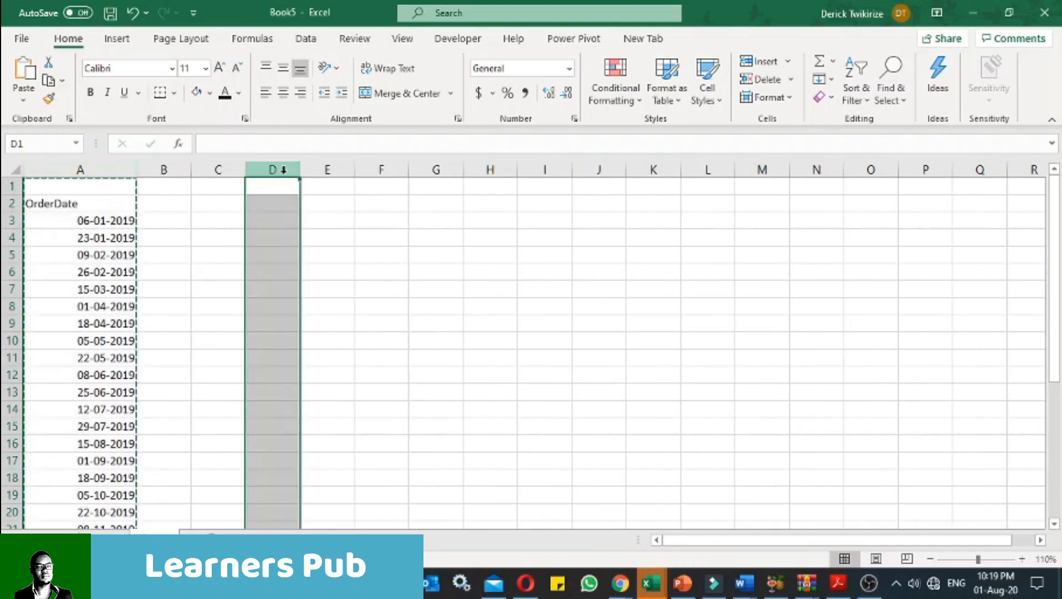
{"action": "right_click", "coordinate": [284, 172]}
{"action": "left_click", "coordinate": [348, 253]}
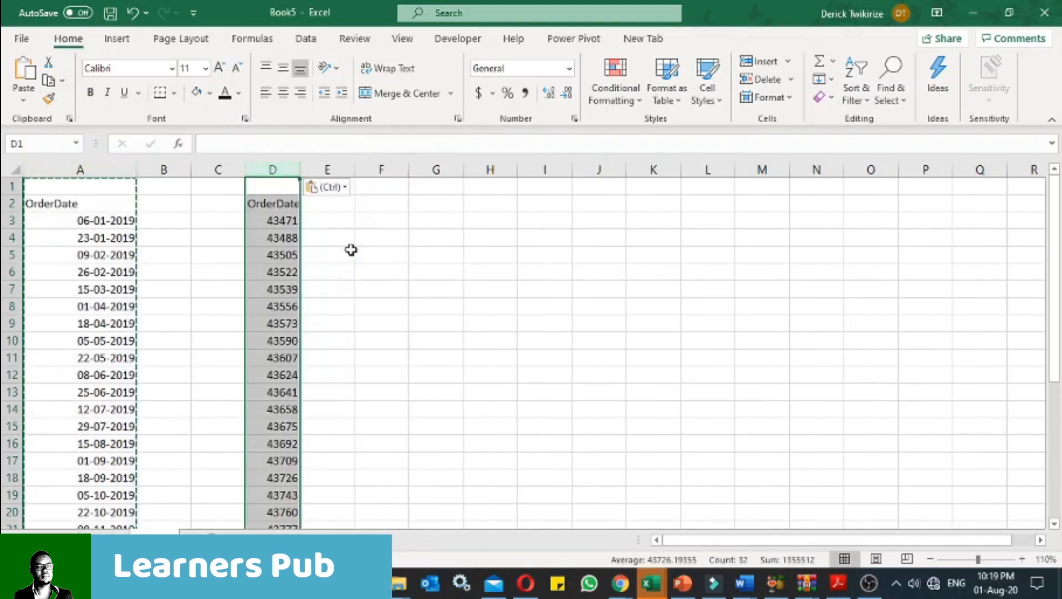
{"action": "left_click", "coordinate": [272, 239]}
{"action": "left_click", "coordinate": [275, 291]}
Apply the short Date format to the whole of column D
{"action": "left_click", "coordinate": [272, 170]}
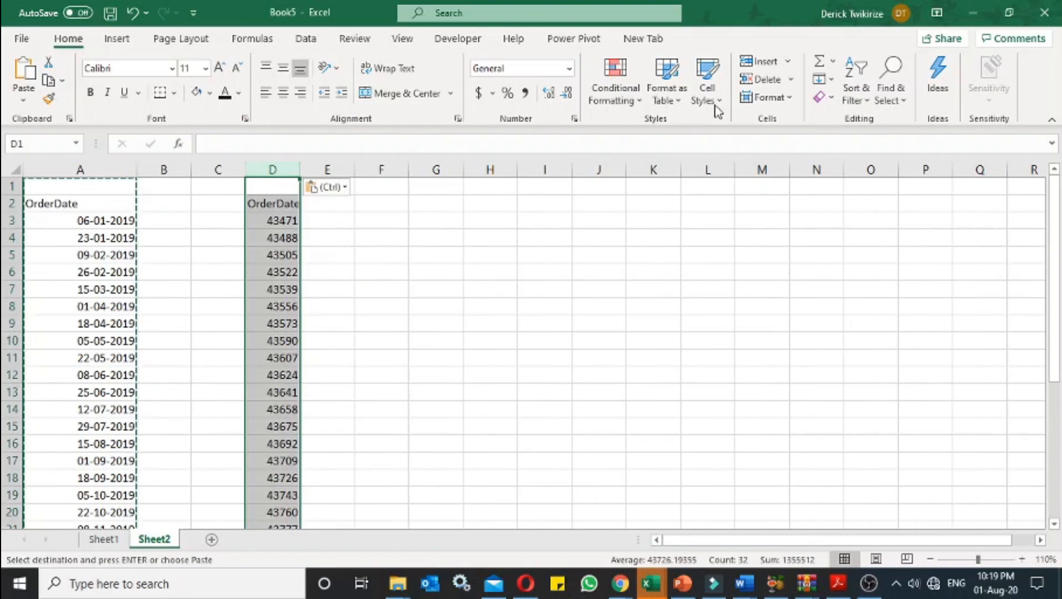
{"action": "left_click", "coordinate": [569, 68]}
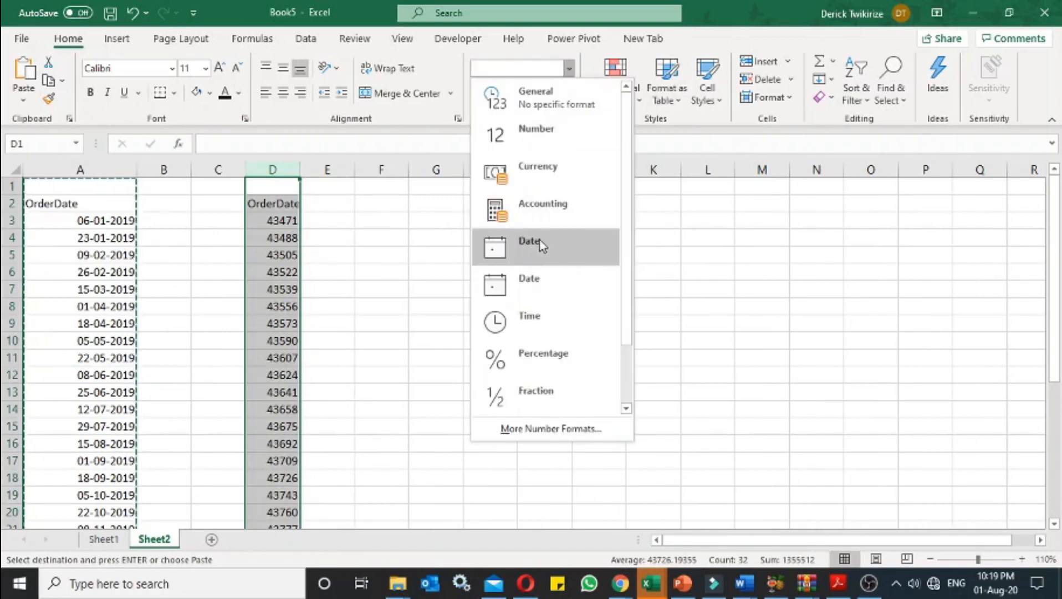
{"action": "left_click", "coordinate": [541, 240]}
Delete the copied OrderDate column D from the sheet
{"action": "right_click", "coordinate": [280, 171]}
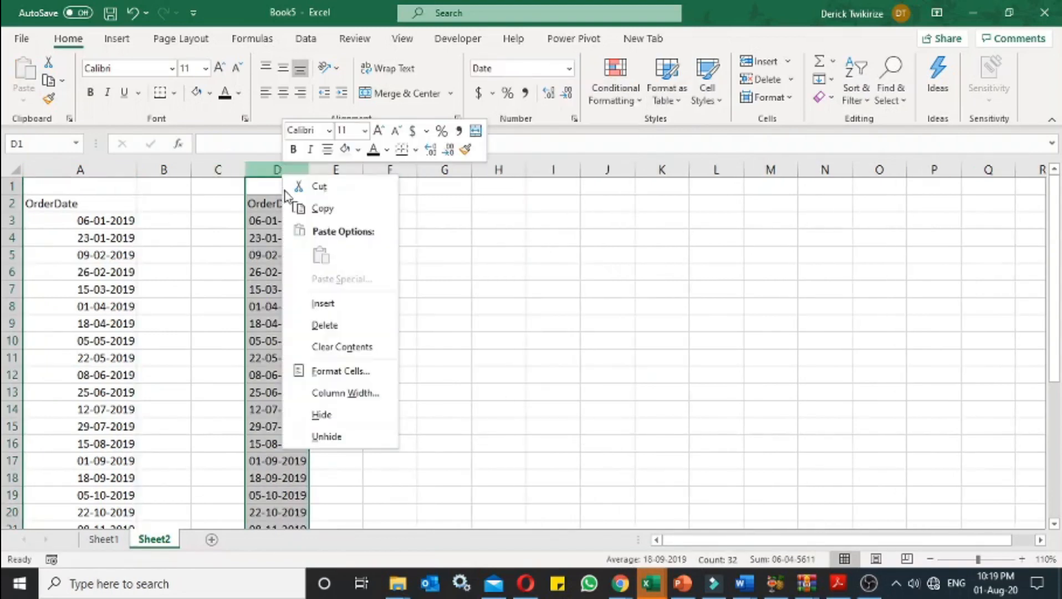
{"action": "left_click", "coordinate": [333, 327]}
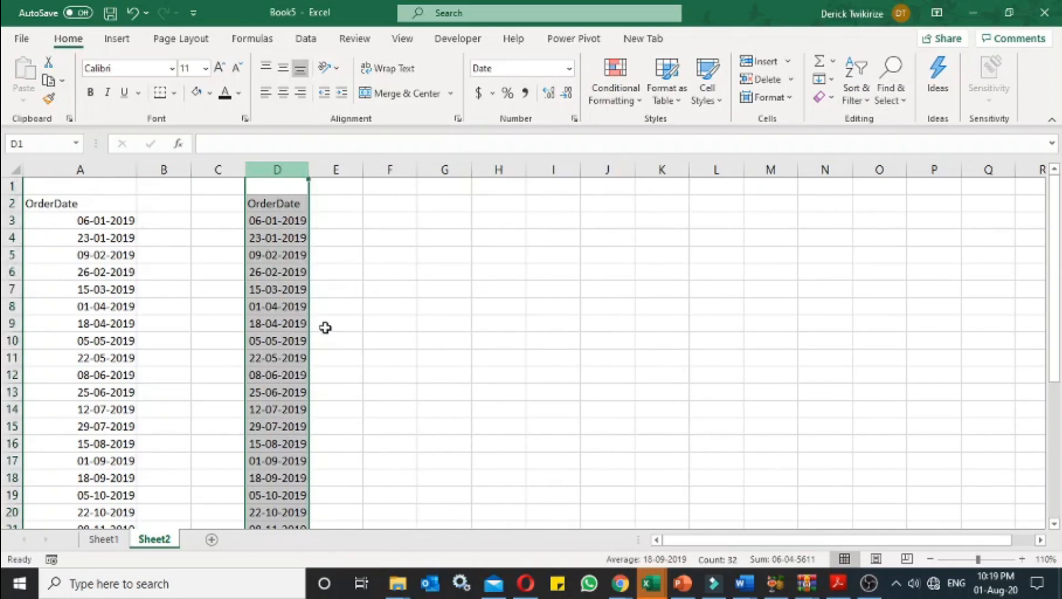
{"action": "left_click", "coordinate": [78, 176]}
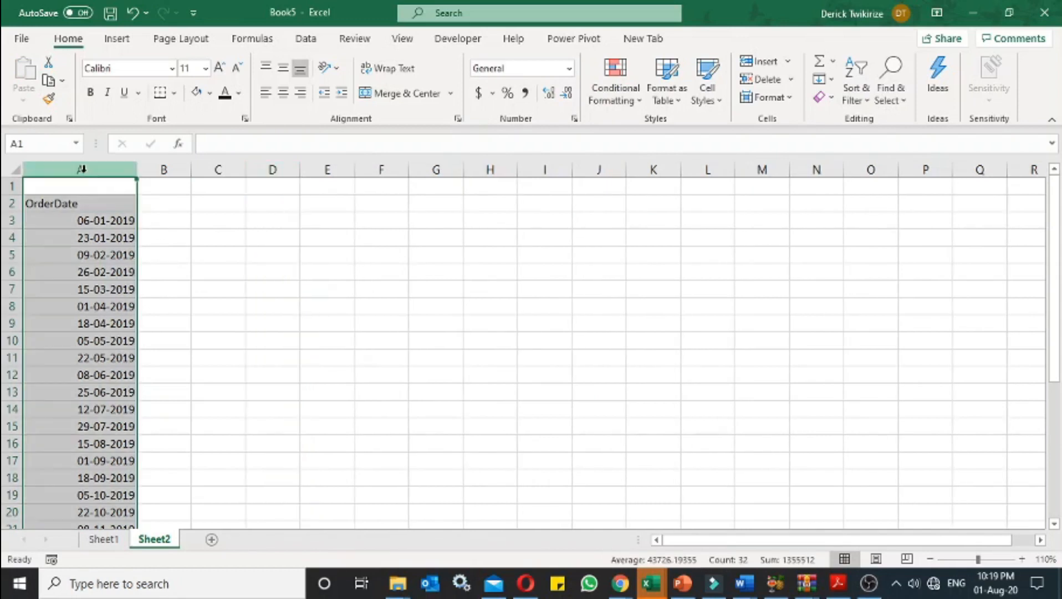
Enter the formula =EDATE(A3,3) in cell B3 to add three months to the first order date
{"action": "left_click", "coordinate": [168, 233]}
{"action": "left_click", "coordinate": [172, 222]}
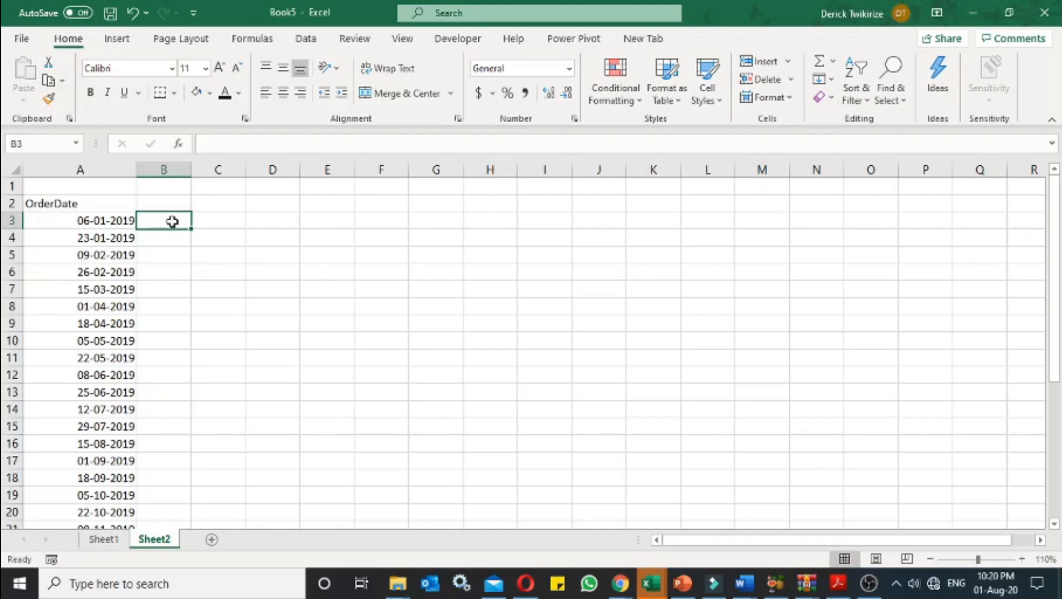
{"action": "type", "text": "=ED"}
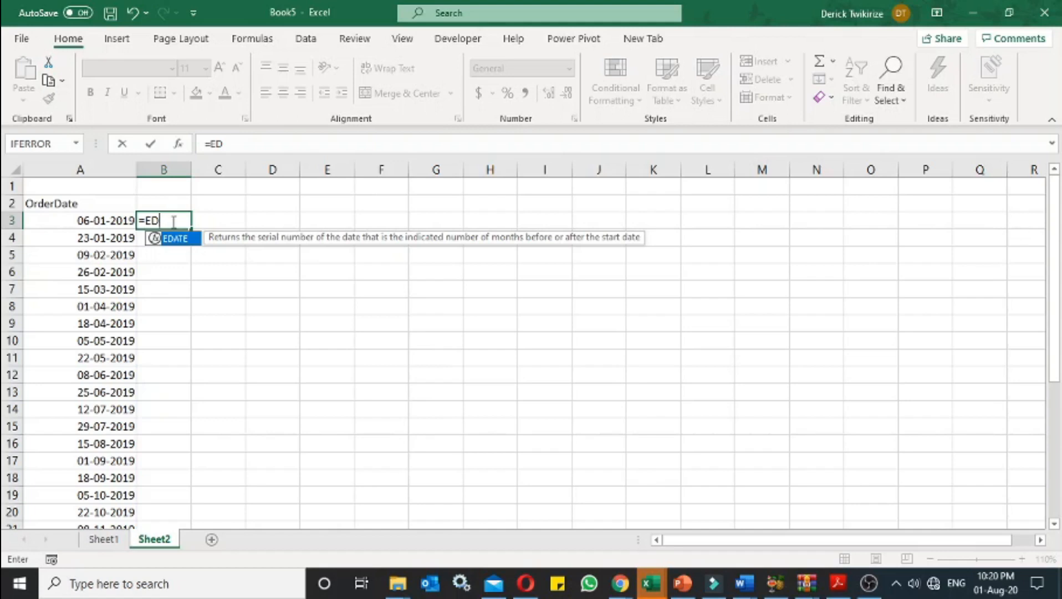
{"action": "key", "text": "Tab"}
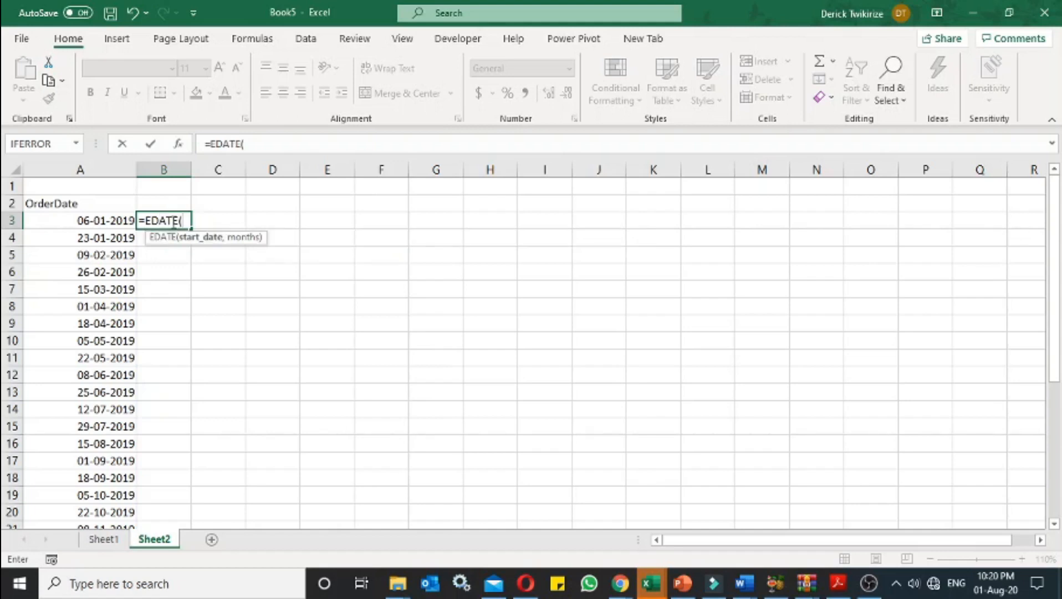
{"action": "left_click", "coordinate": [98, 221]}
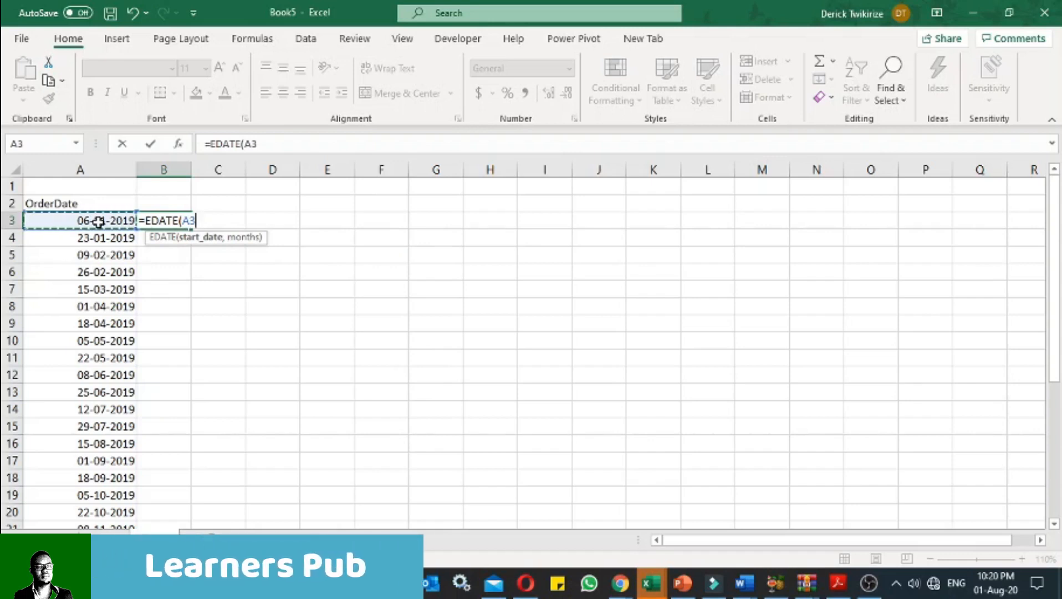
{"action": "type", "text": ","}
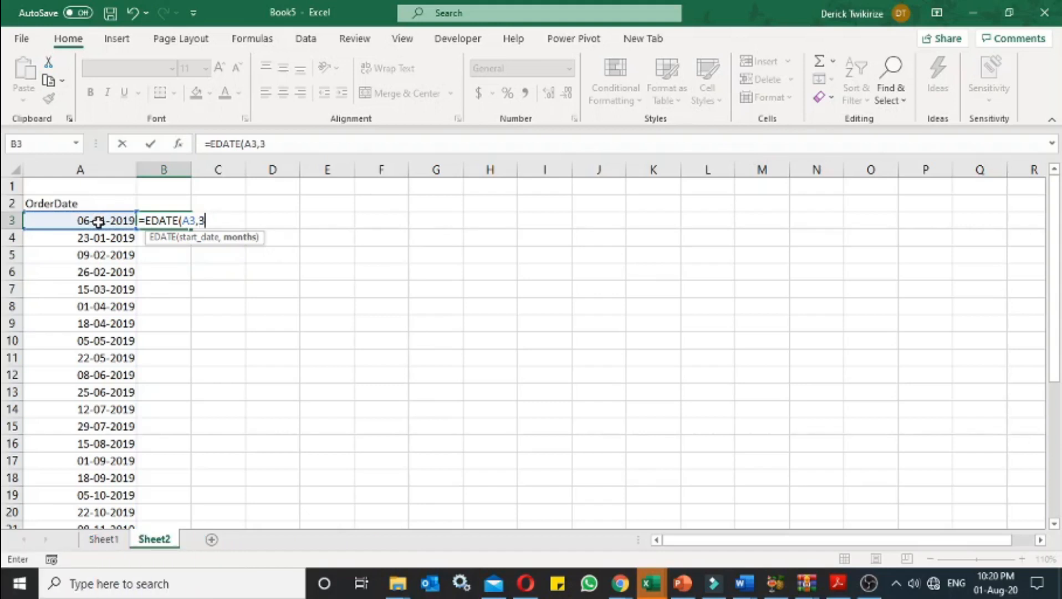
{"action": "type", "text": "3)"}
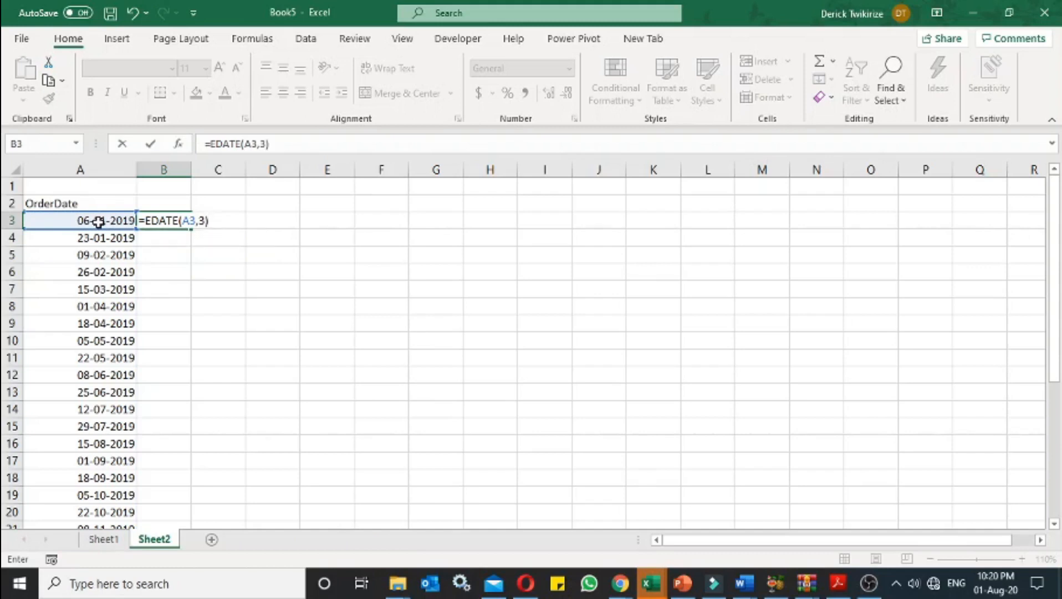
{"action": "key", "text": "Return"}
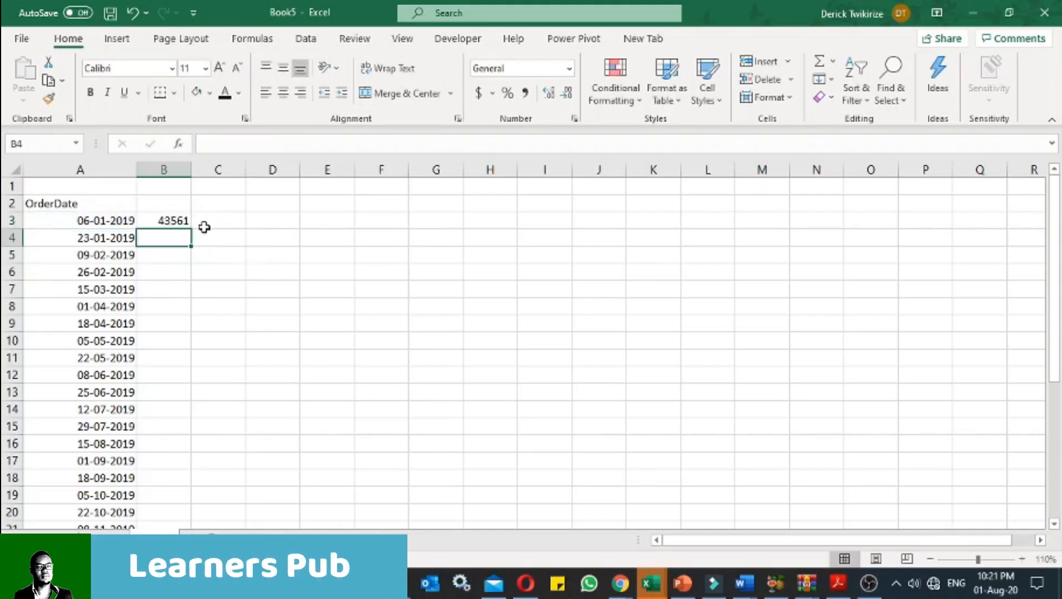
Apply the long Date format to the whole of column B and widen the column slightly
{"action": "left_click", "coordinate": [178, 220]}
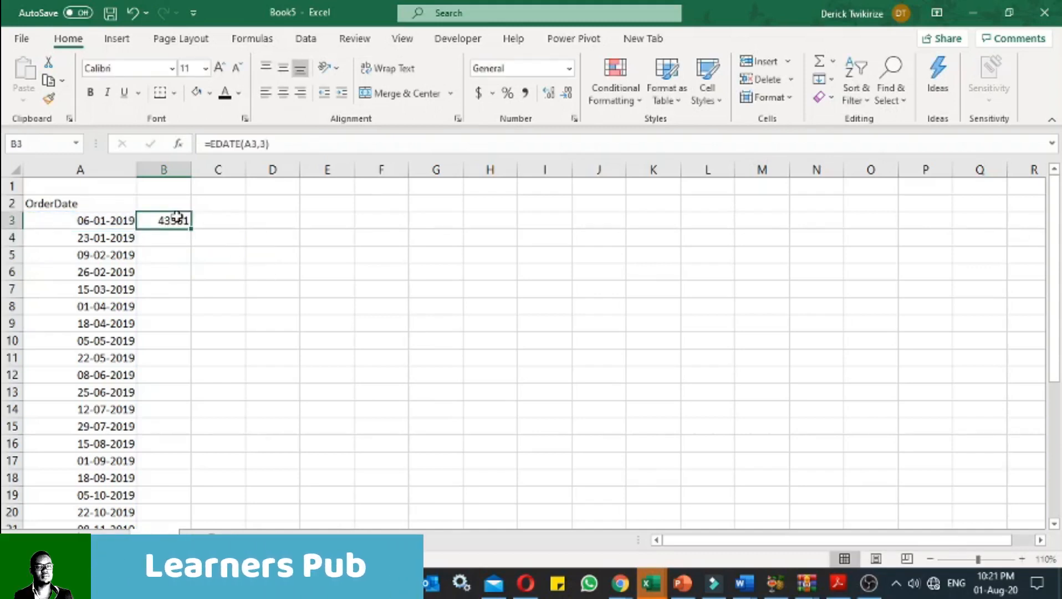
{"action": "left_click", "coordinate": [166, 170]}
{"action": "left_click", "coordinate": [569, 68]}
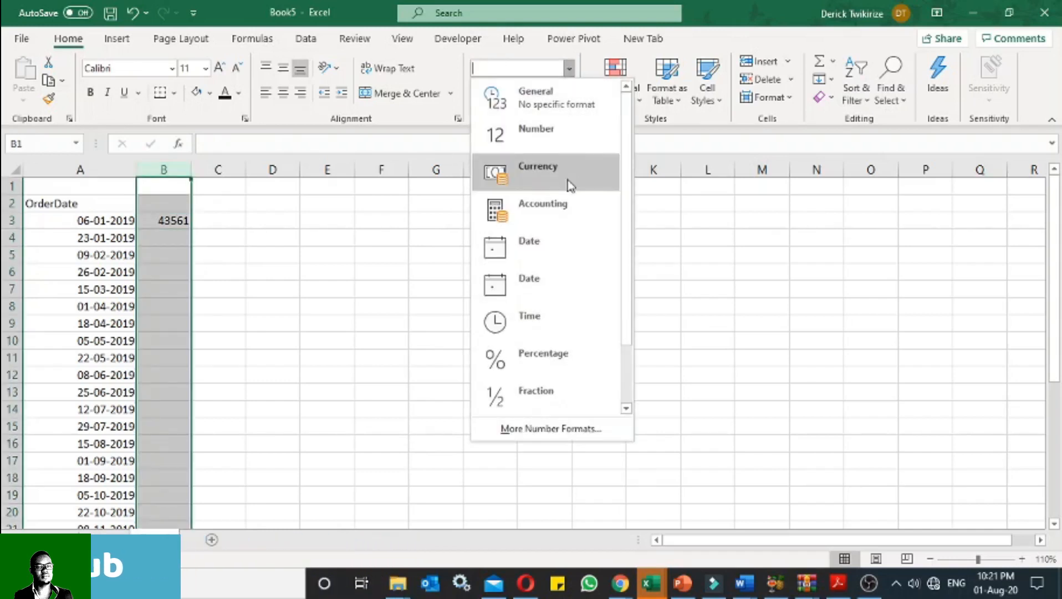
{"action": "left_click", "coordinate": [548, 278]}
{"action": "left_click_drag", "start_coordinate": [197, 173], "coordinate": [211, 173]}
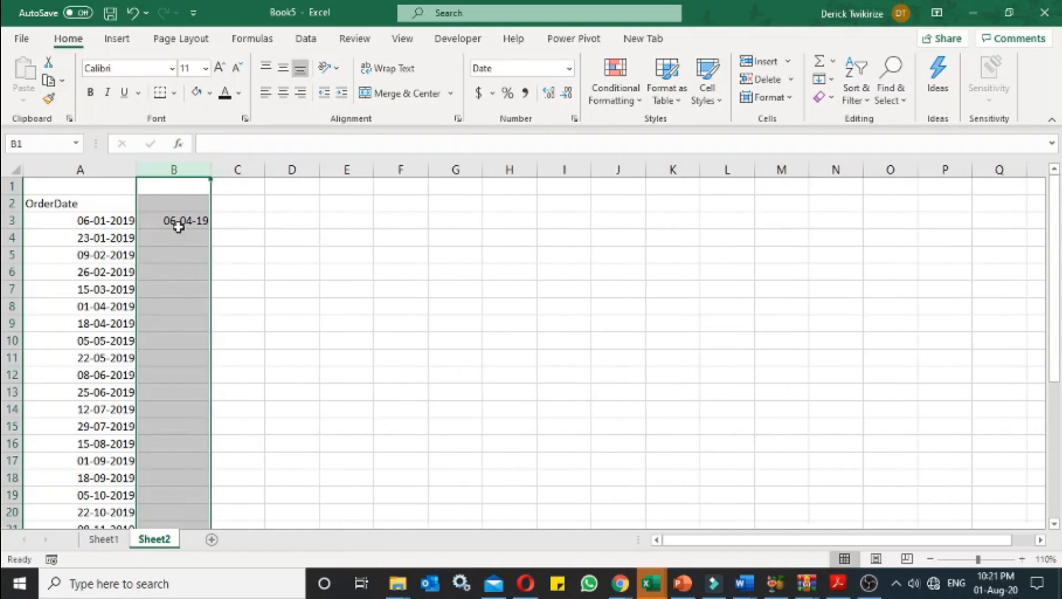
Fill the three-month EDATE formula from B3 down column B alongside all the order dates
{"action": "left_click", "coordinate": [110, 224]}
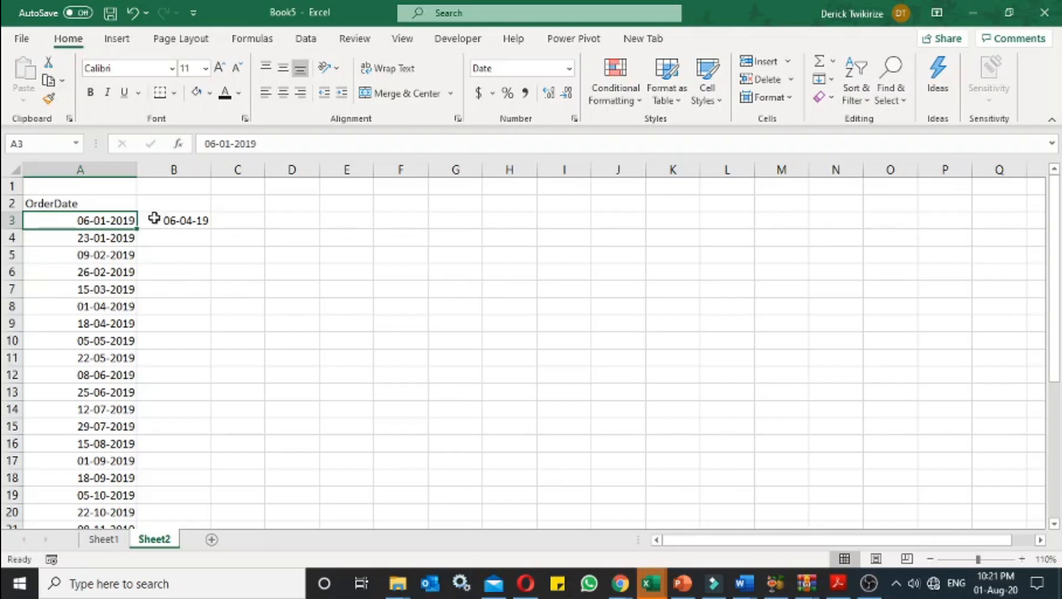
{"action": "left_click", "coordinate": [166, 222]}
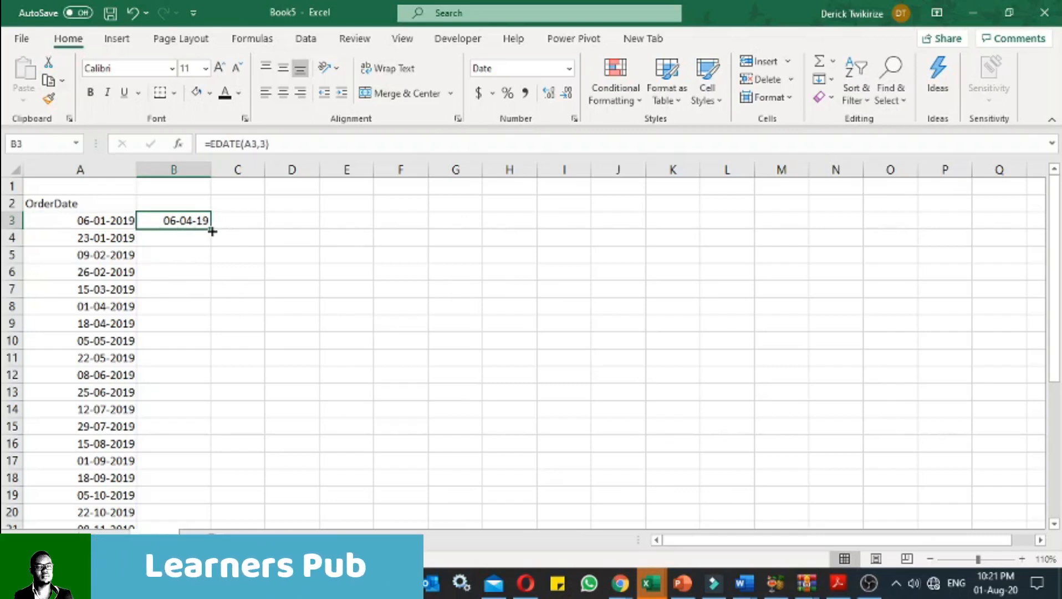
{"action": "double_click", "coordinate": [212, 232]}
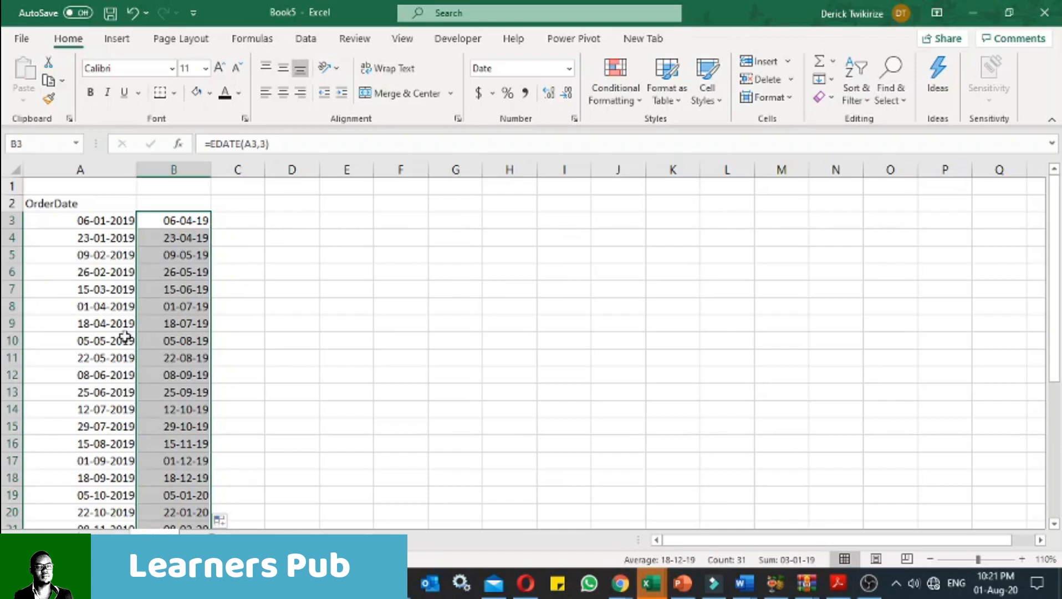
{"action": "left_click", "coordinate": [125, 338]}
{"action": "left_click", "coordinate": [232, 325]}
Change the months argument of the EDATE formula in B3 to 12
{"action": "left_click", "coordinate": [198, 221]}
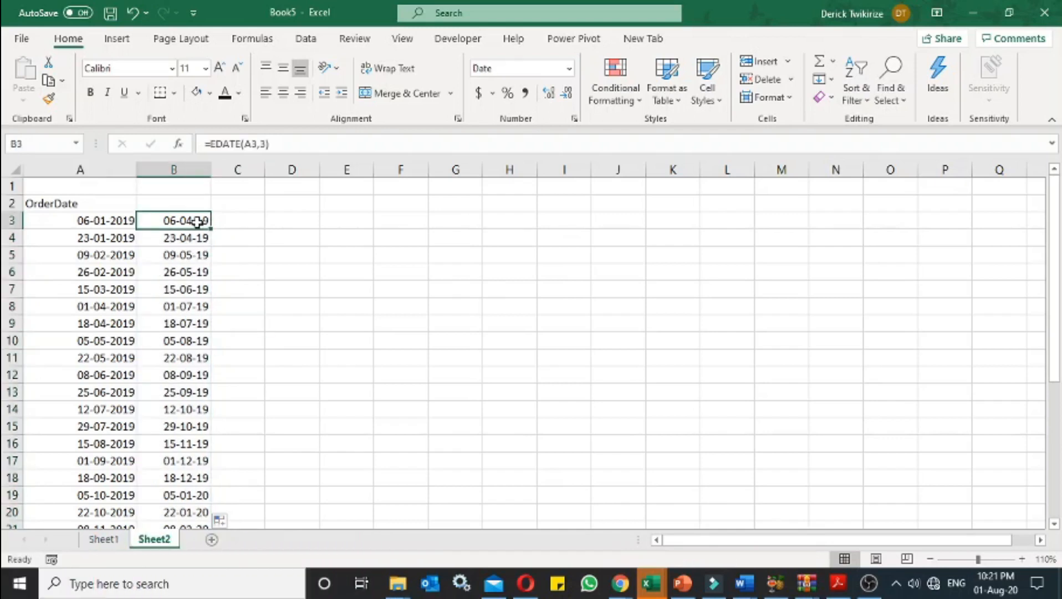
{"action": "left_click", "coordinate": [264, 146]}
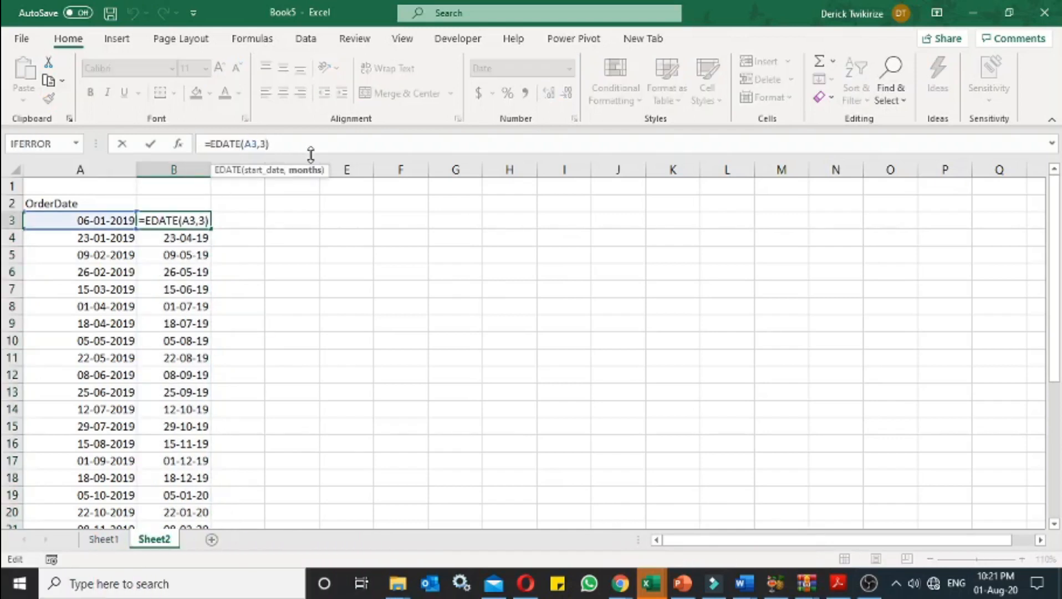
{"action": "key", "text": "BackSpace"}
{"action": "type", "text": "12"}
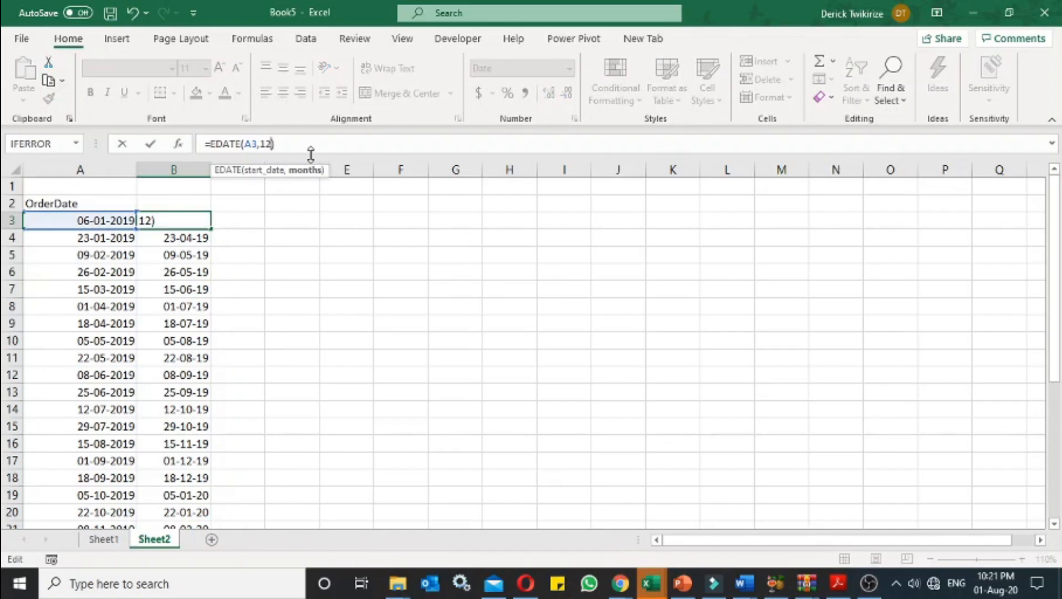
{"action": "key", "text": "Return"}
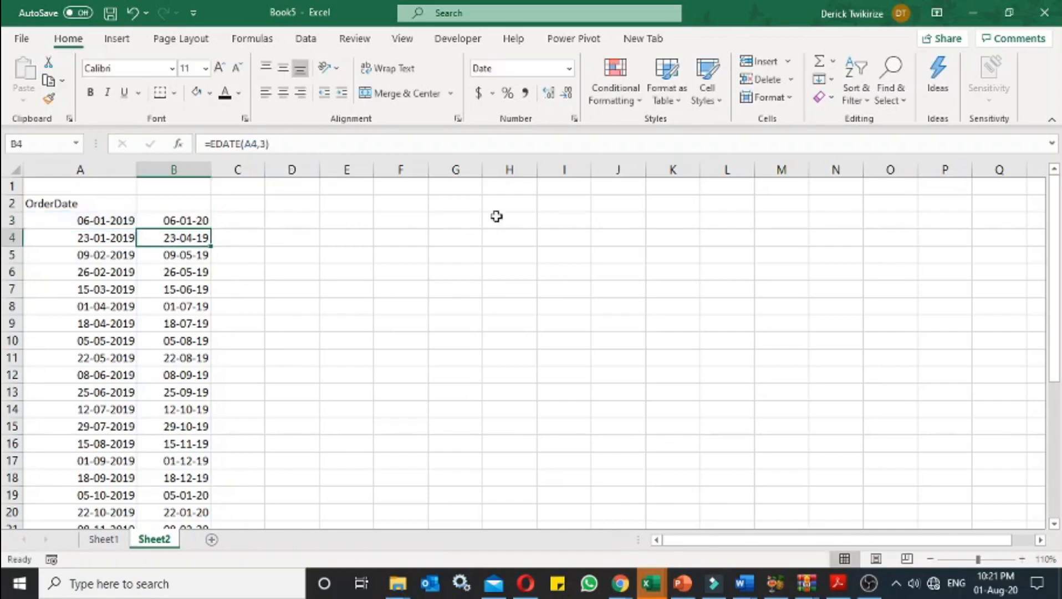
Fill the 12-month EDATE formula from B3 down column B and widen the column
{"action": "left_click", "coordinate": [202, 209]}
{"action": "left_click", "coordinate": [209, 225]}
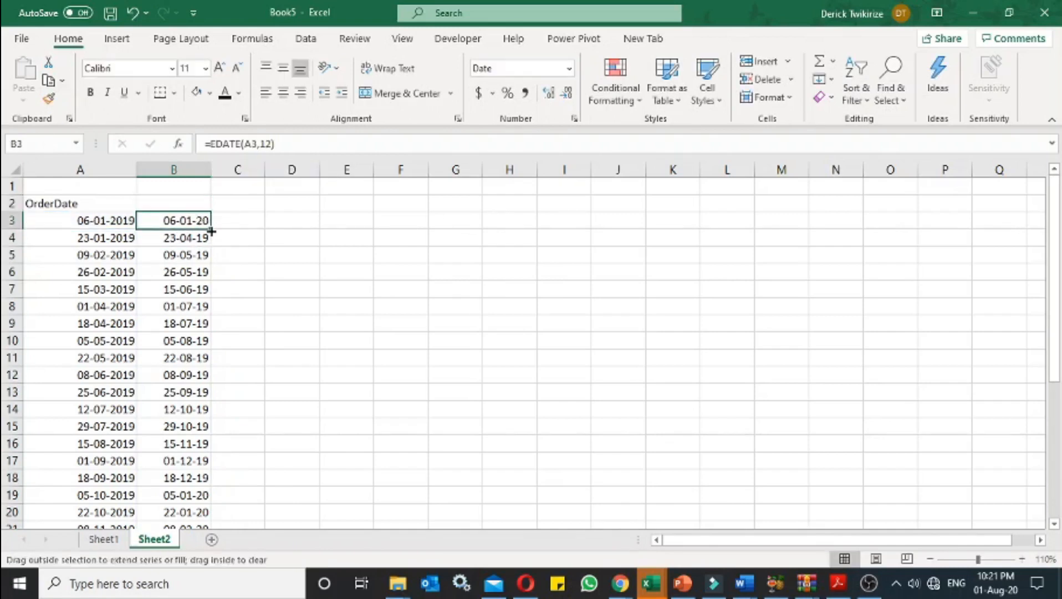
{"action": "double_click", "coordinate": [211, 229]}
{"action": "left_click", "coordinate": [106, 221]}
{"action": "left_click", "coordinate": [162, 224]}
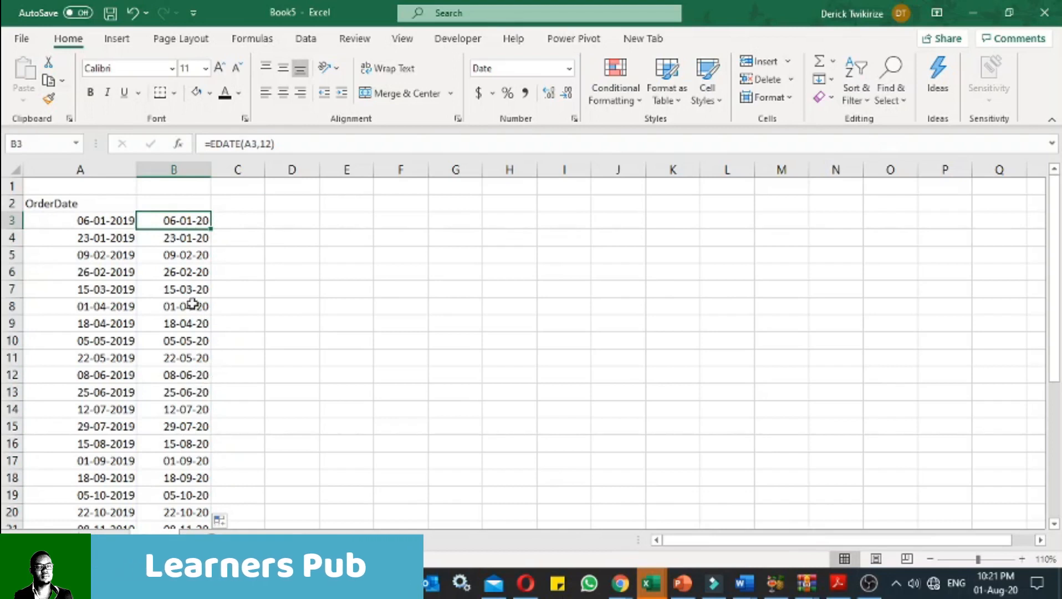
{"action": "left_click_drag", "start_coordinate": [211, 176], "coordinate": [234, 176]}
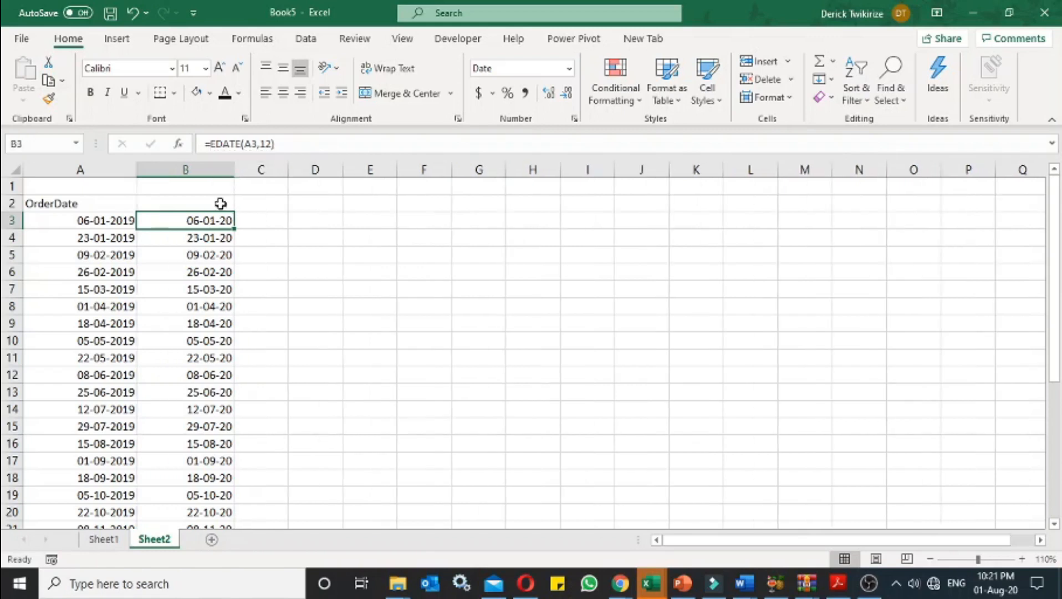
Enter =B3-A3 in cell C3 and fill it down column C to get the days between the dates
{"action": "left_click", "coordinate": [262, 223]}
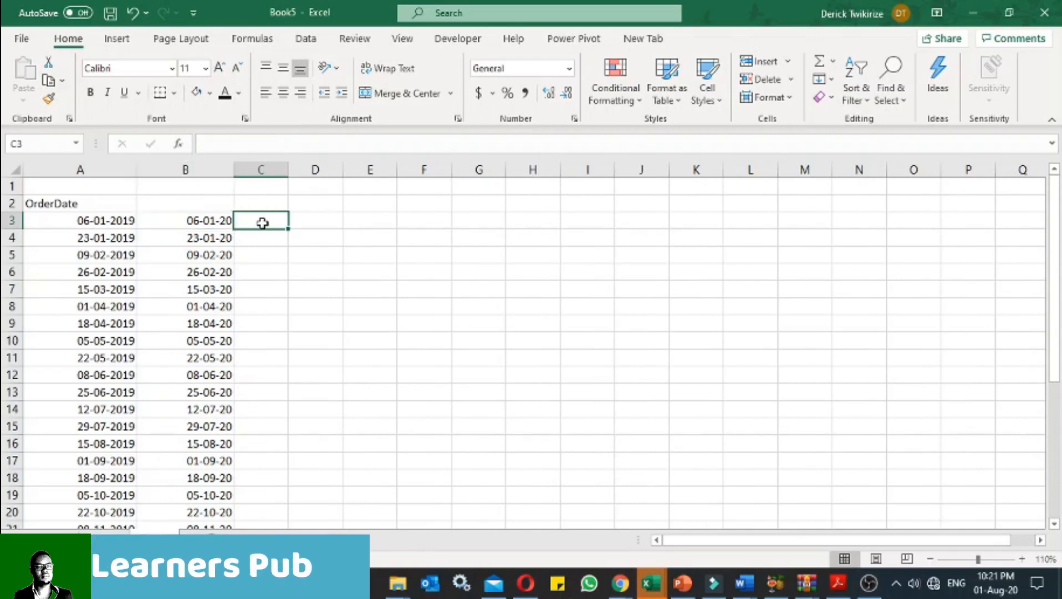
{"action": "type", "text": "="}
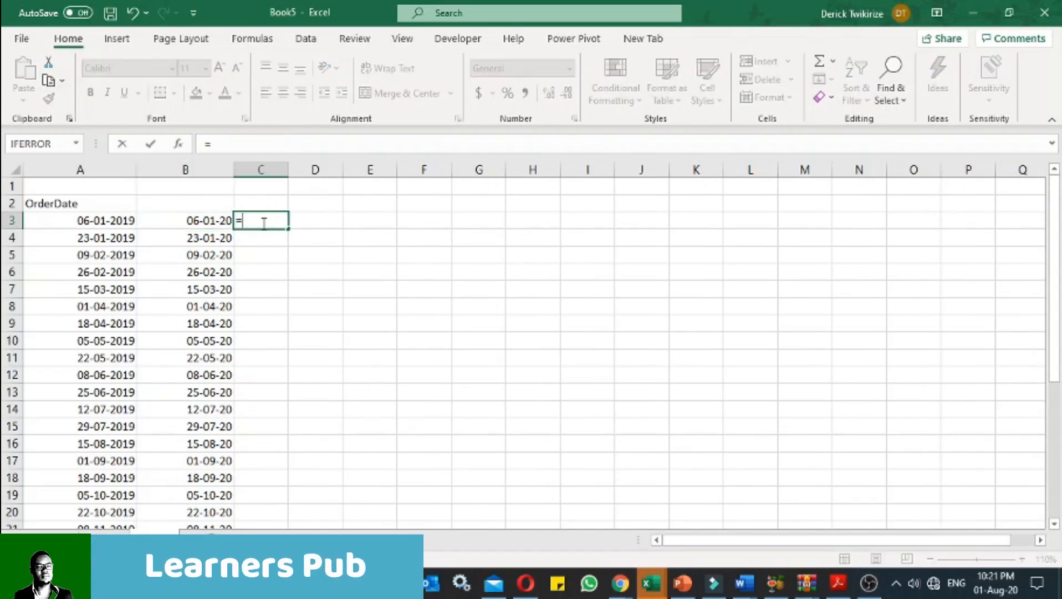
{"action": "left_click", "coordinate": [212, 222]}
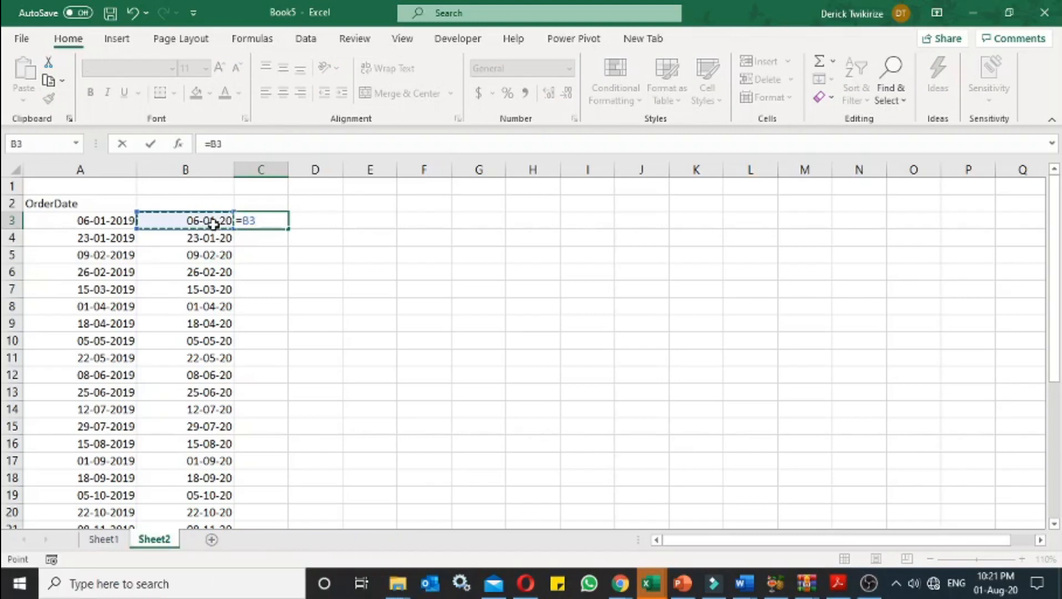
{"action": "type", "text": ","}
{"action": "left_click", "coordinate": [125, 220]}
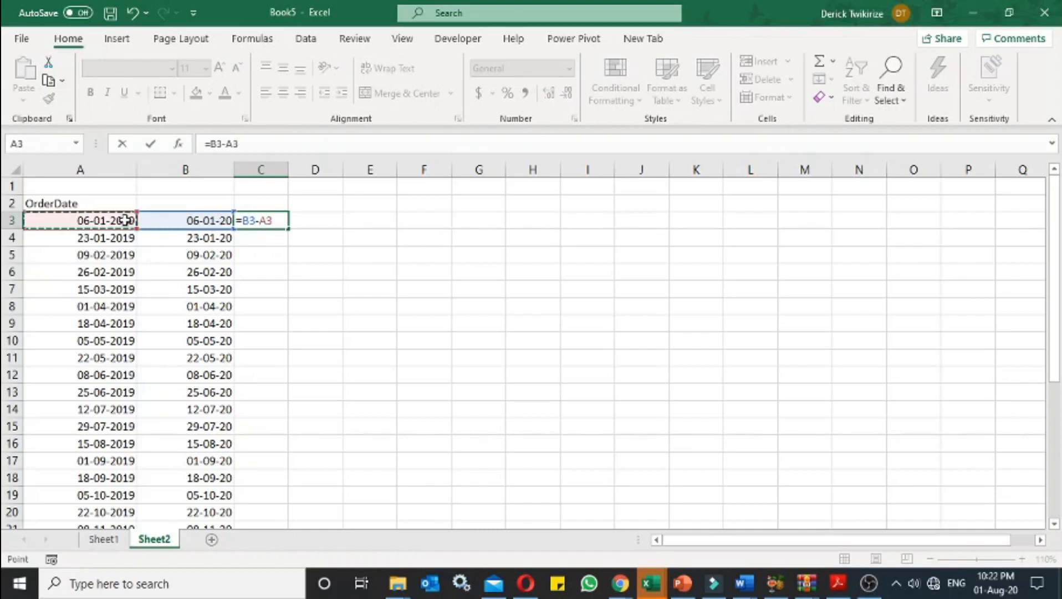
{"action": "key", "text": "Return"}
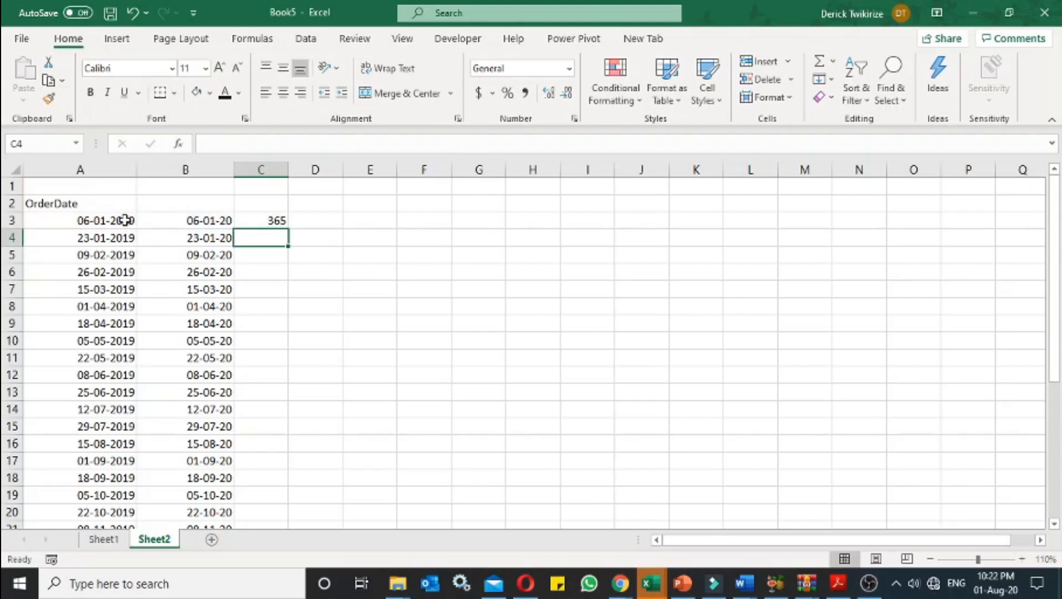
{"action": "left_click", "coordinate": [274, 222]}
{"action": "double_click", "coordinate": [288, 226]}
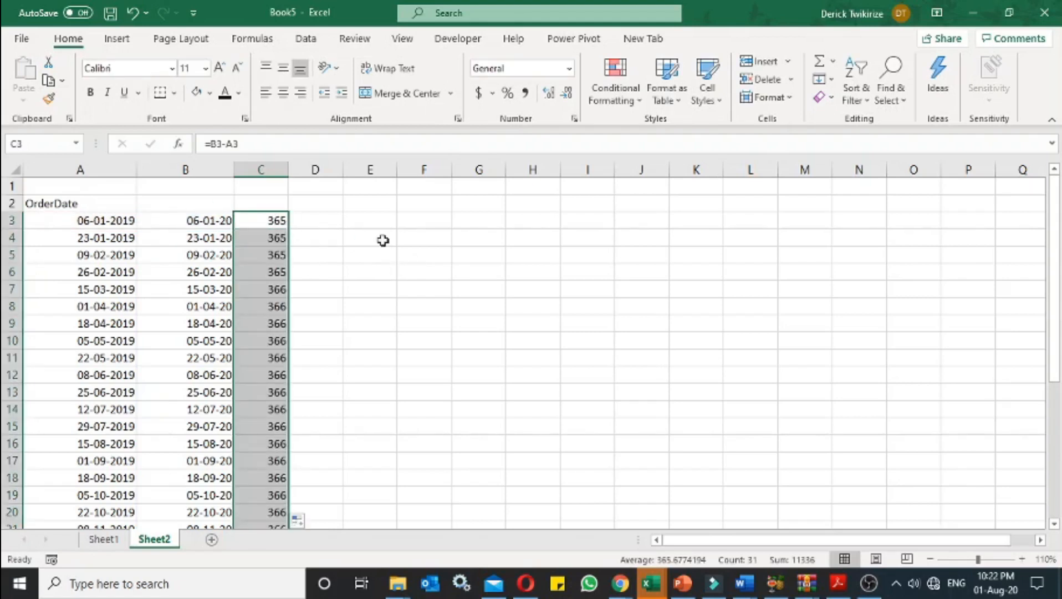
Enter the heading DAYS in cell C2 above the date differences
{"action": "left_click", "coordinate": [280, 206]}
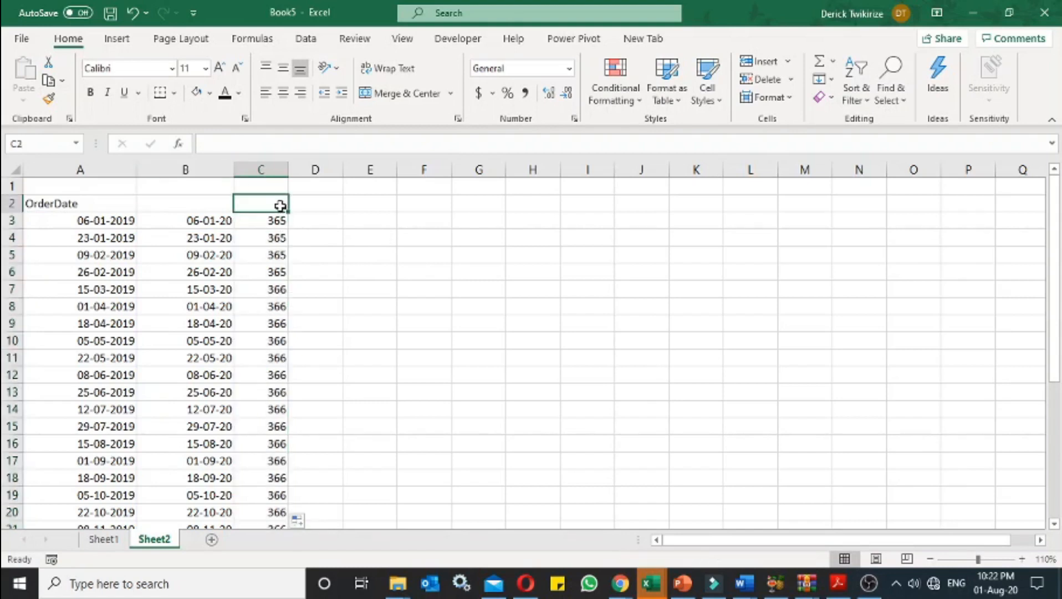
{"action": "type", "text": "DAY"}
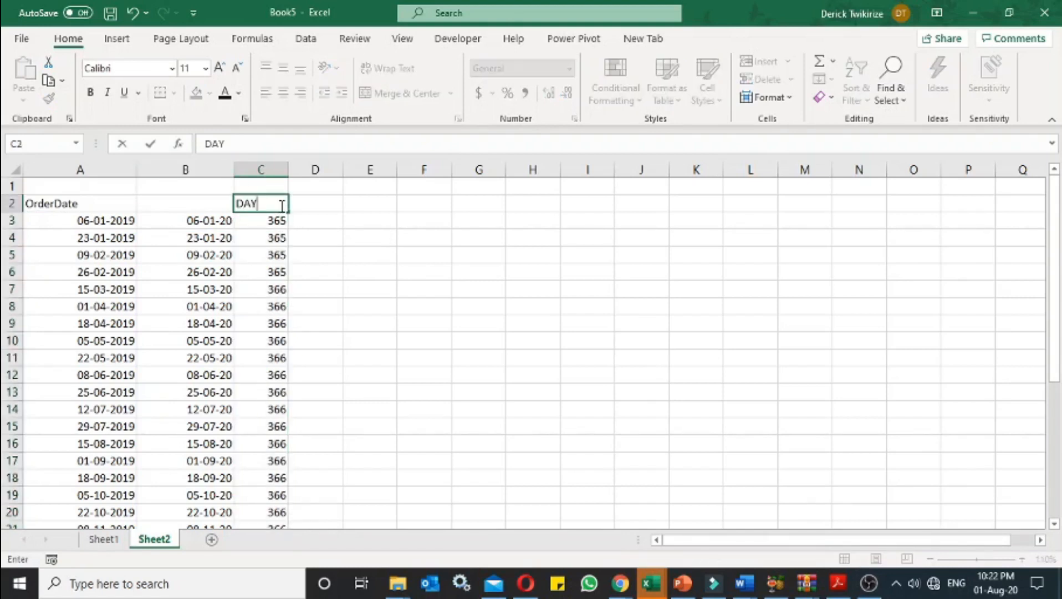
{"action": "type", "text": "S"}
{"action": "left_click", "coordinate": [202, 216]}
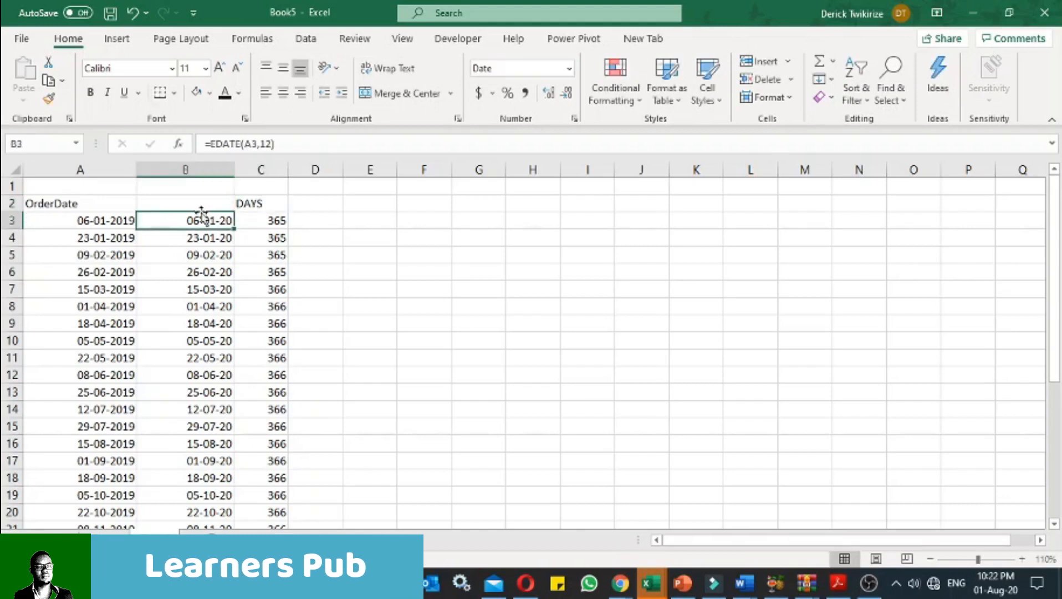
{"action": "left_click", "coordinate": [260, 206]}
{"action": "left_click", "coordinate": [272, 219]}
{"action": "left_click", "coordinate": [212, 208]}
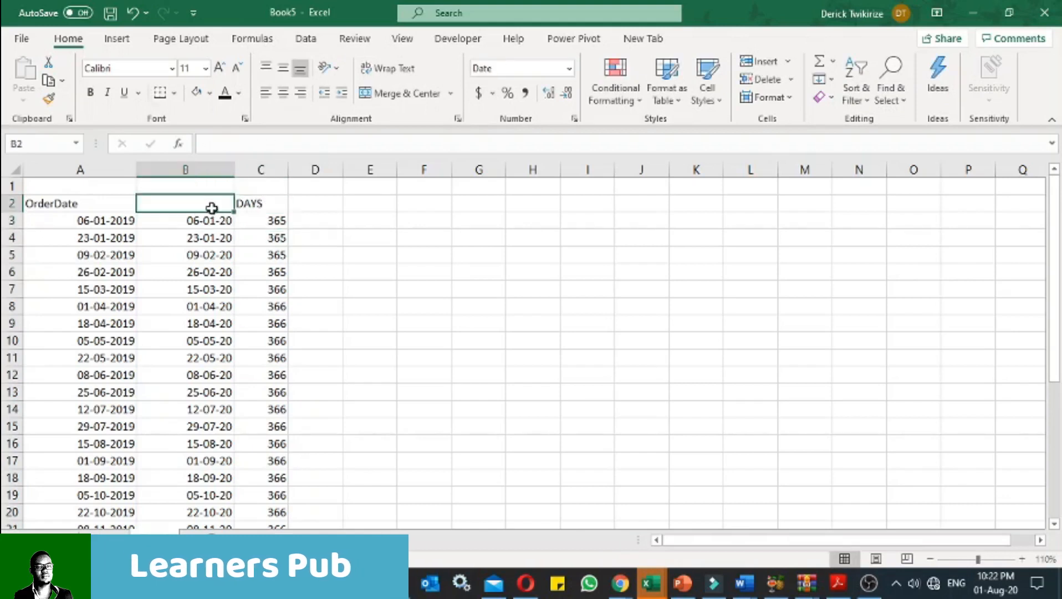
{"action": "left_click", "coordinate": [271, 221]}
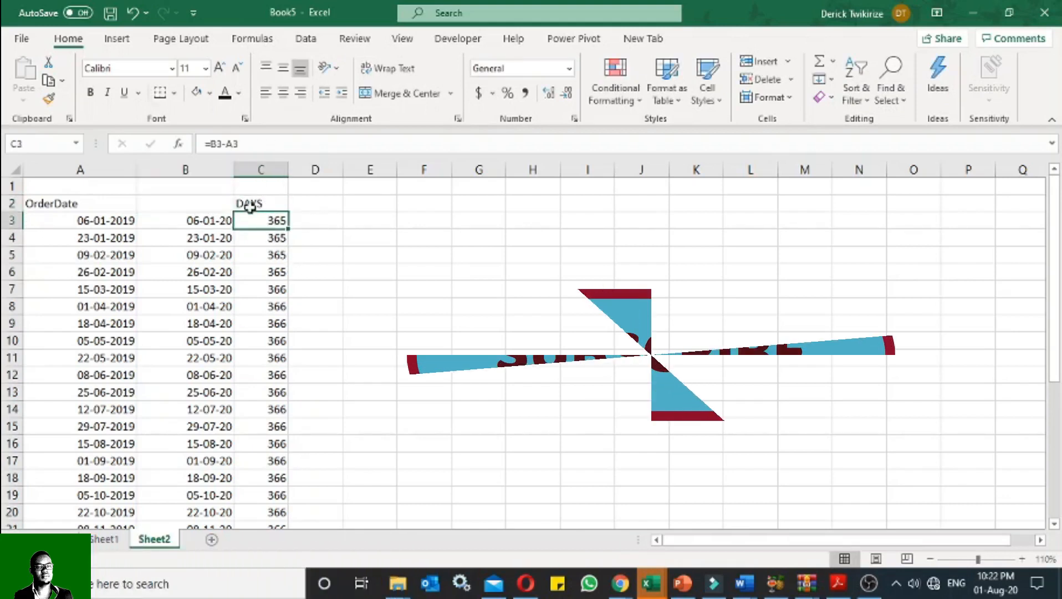
{"action": "left_click", "coordinate": [221, 203]}
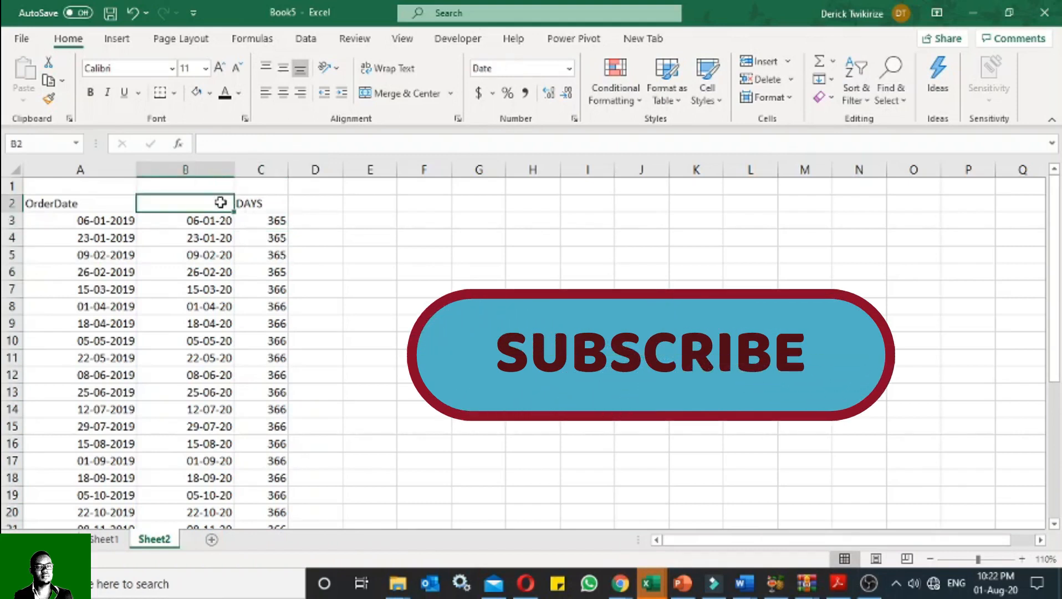